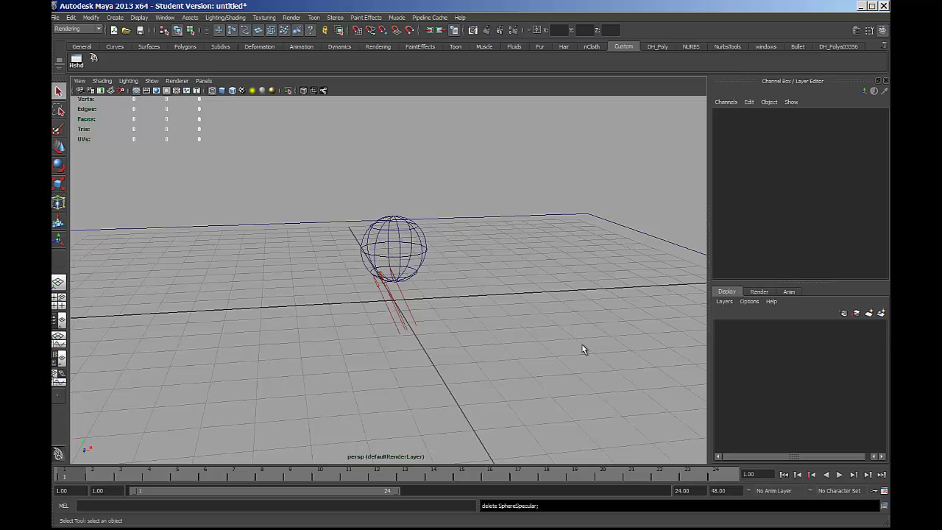
Show the Outliner beside the perspective view and identify the scene's ground plane and sphere
{"action": "left_click", "coordinate": [59, 319]}
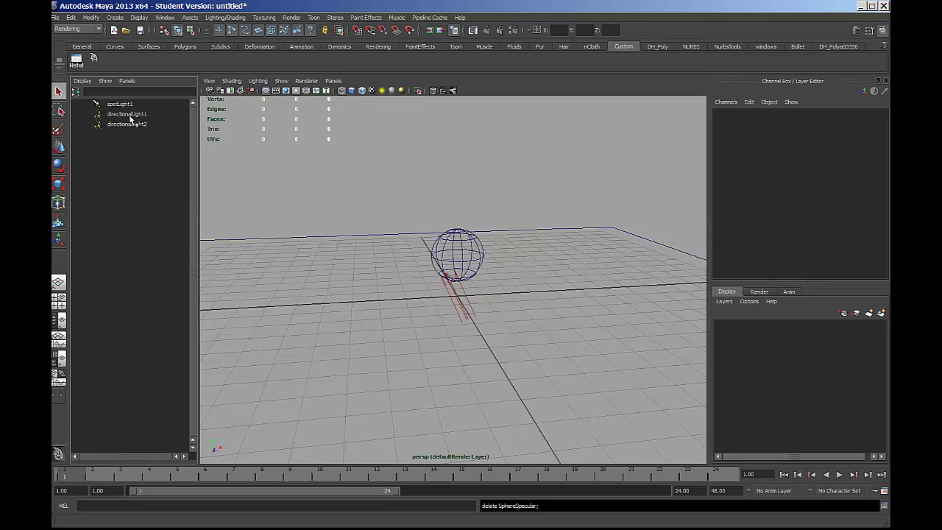
{"action": "left_click_drag", "start_coordinate": [300, 228], "coordinate": [304, 249]}
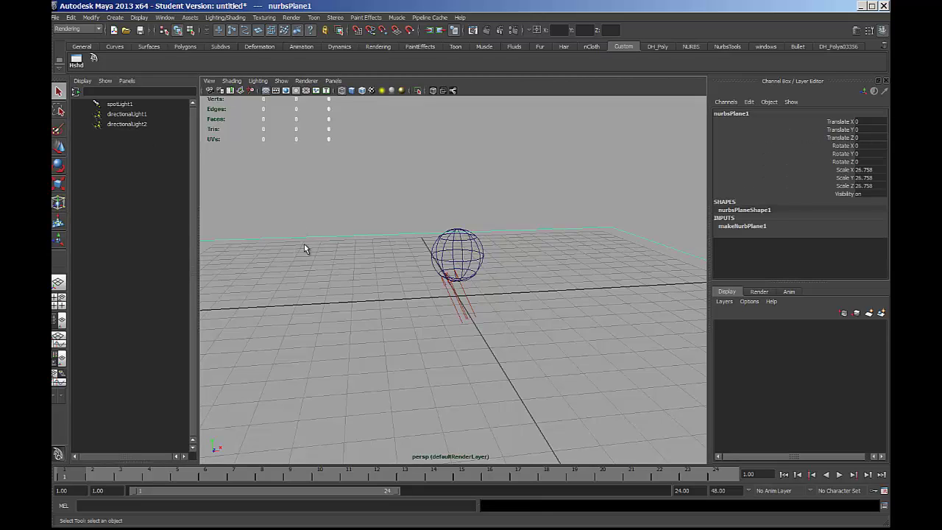
{"action": "left_click", "coordinate": [465, 252]}
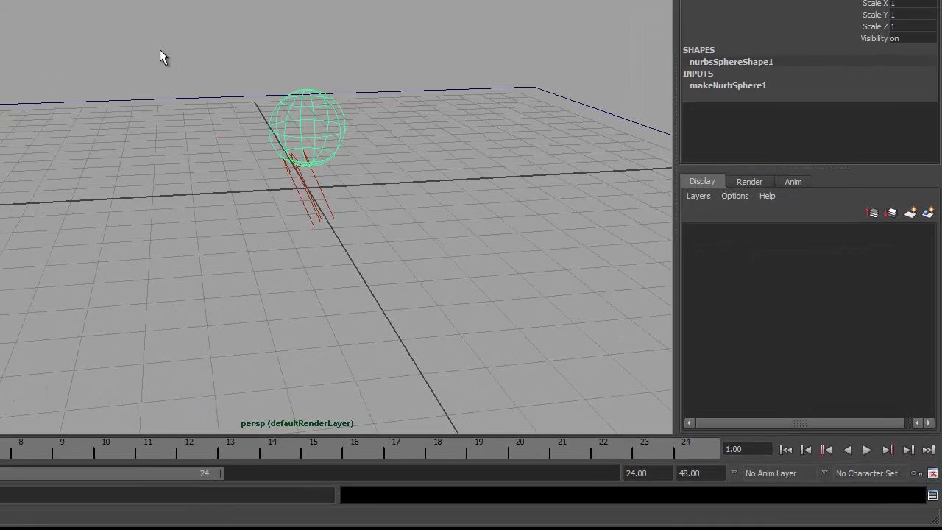
{"action": "left_click", "coordinate": [356, 205]}
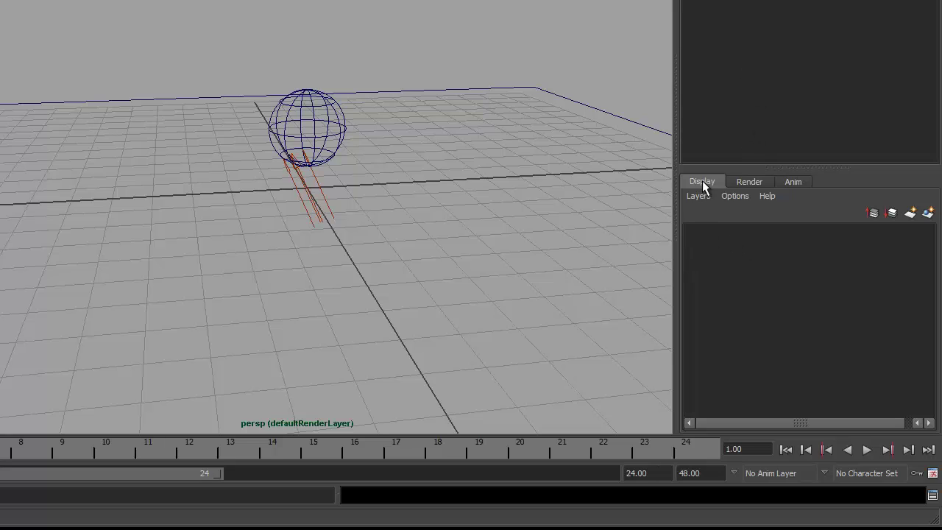
Create a new render layer from the selected ground plane and make that layer active
{"action": "left_click", "coordinate": [764, 181]}
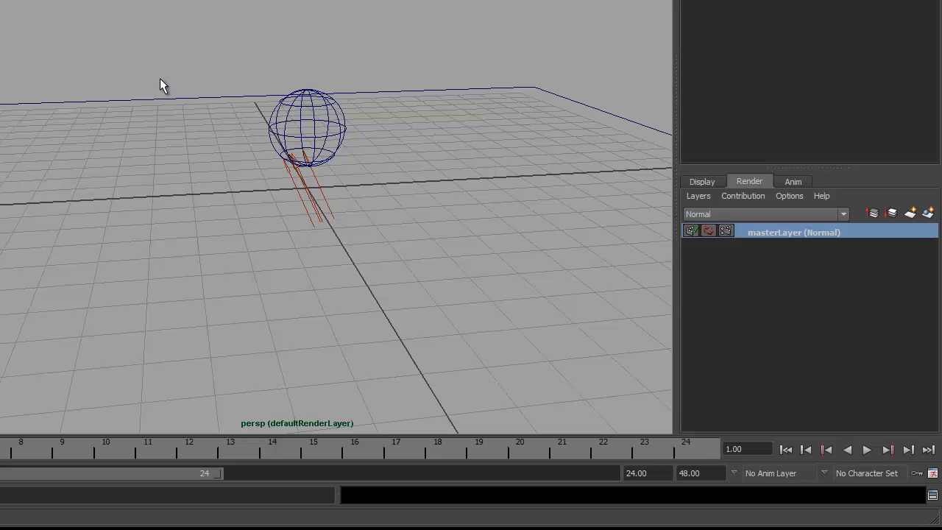
{"action": "left_click_drag", "start_coordinate": [161, 86], "coordinate": [166, 114]}
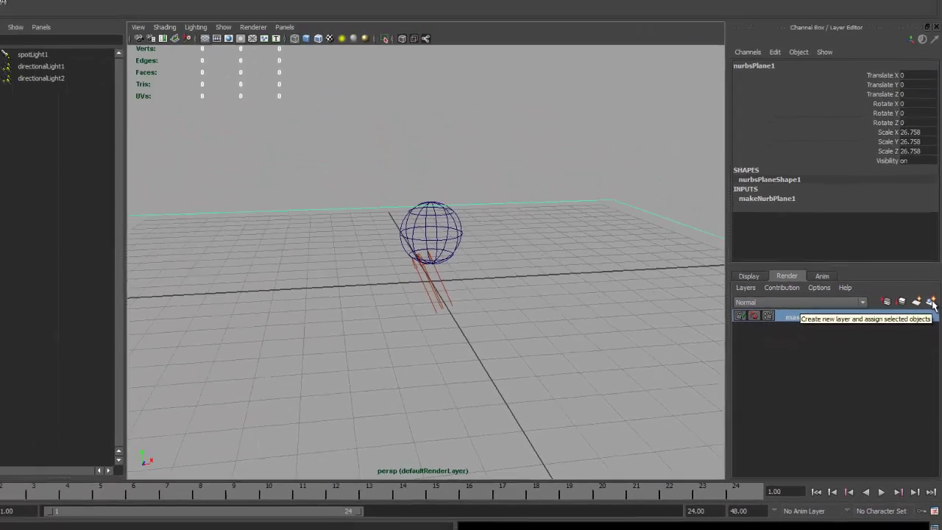
{"action": "left_click", "coordinate": [930, 213]}
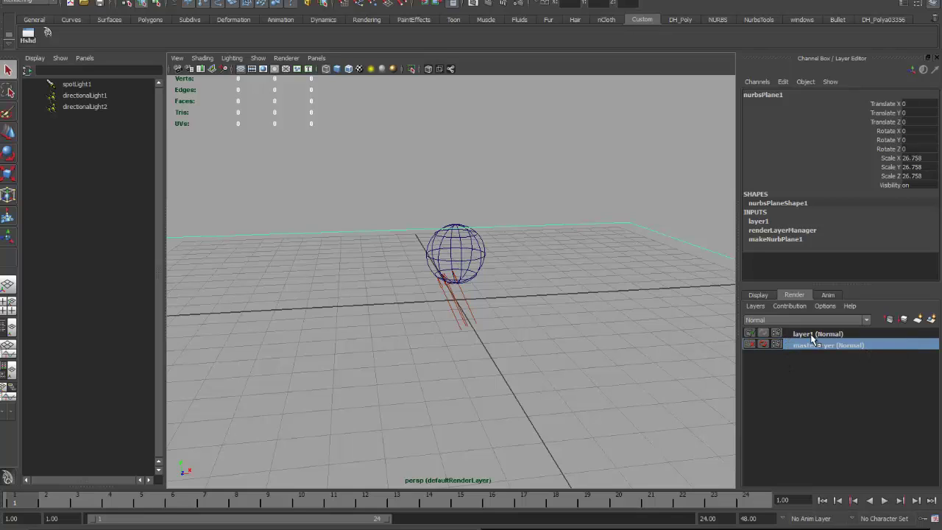
{"action": "left_click", "coordinate": [804, 336]}
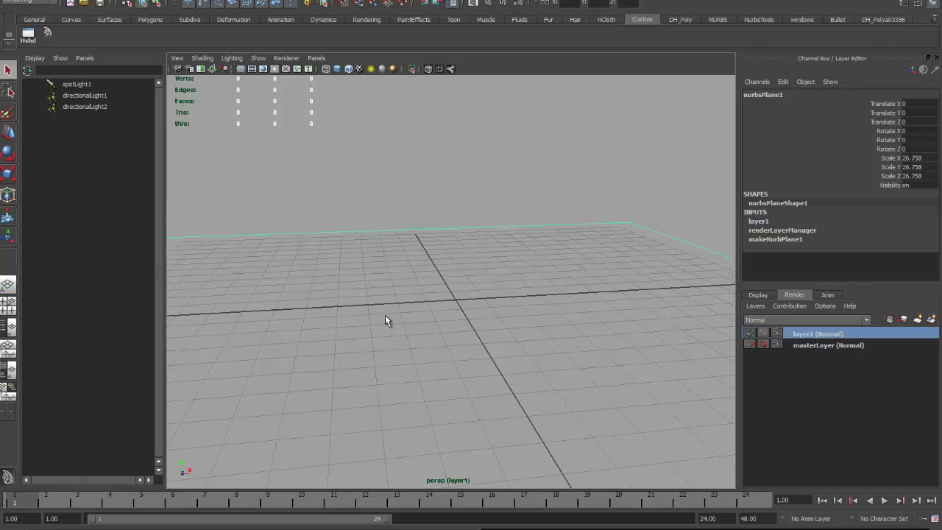
Add spotLight1, directionalLight1 and directionalLight2 to the ground plane's render layer
{"action": "left_click", "coordinate": [84, 84]}
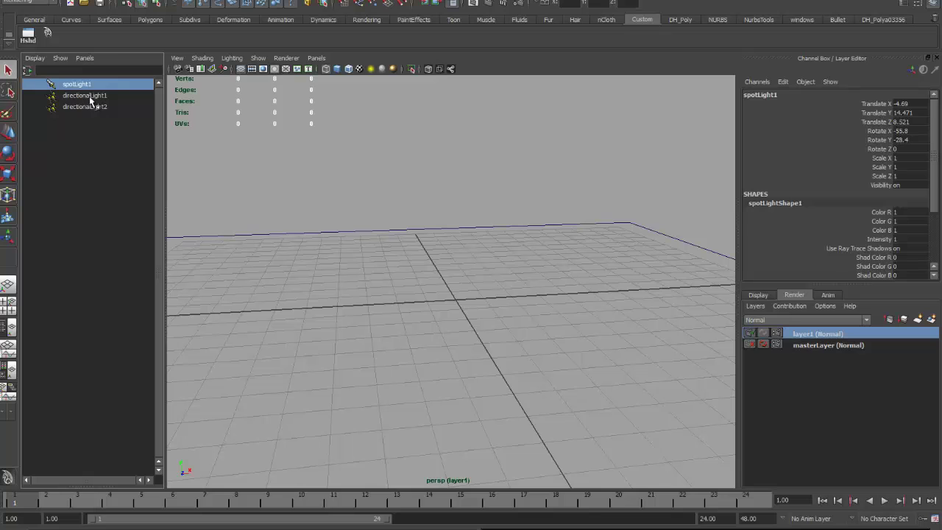
{"action": "left_click", "coordinate": [87, 107], "text": "shift"}
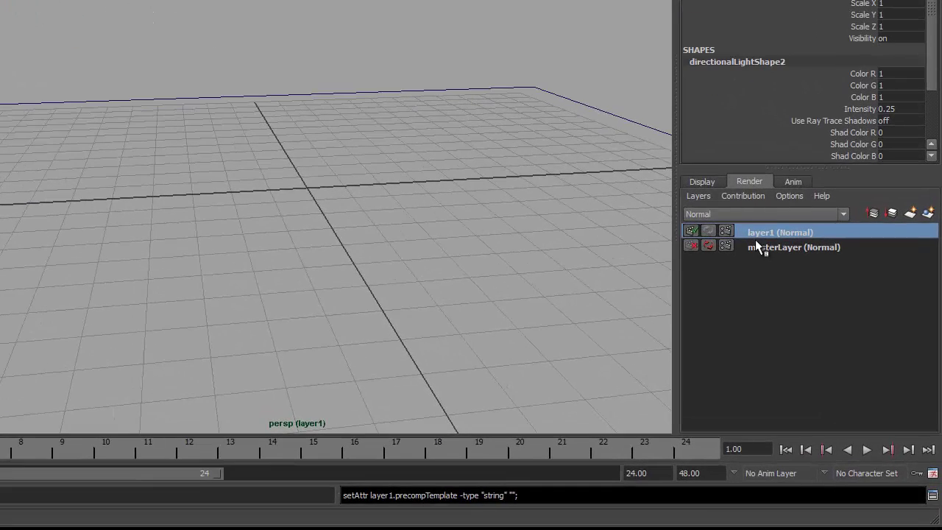
{"action": "right_click", "coordinate": [758, 236]}
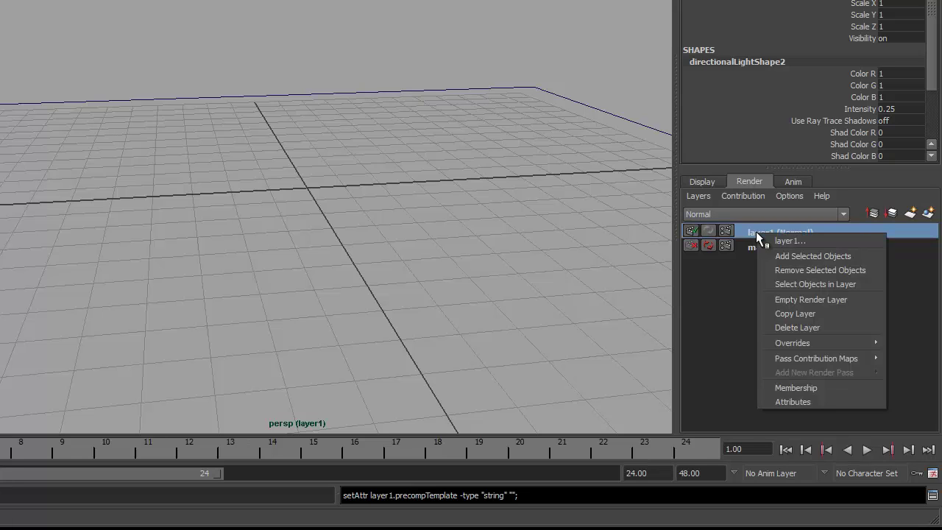
{"action": "left_click", "coordinate": [787, 259]}
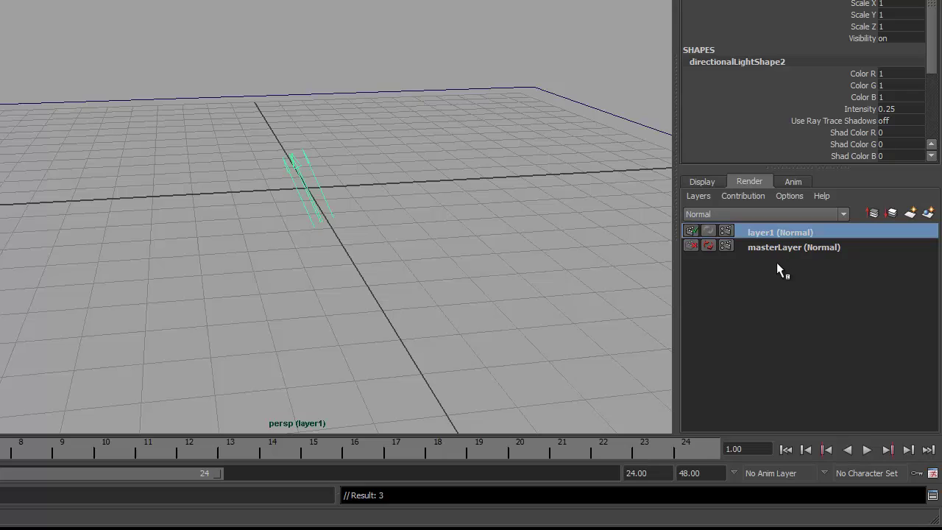
Rename the ground plane's render layer as planeLayer
{"action": "double_click", "coordinate": [764, 231]}
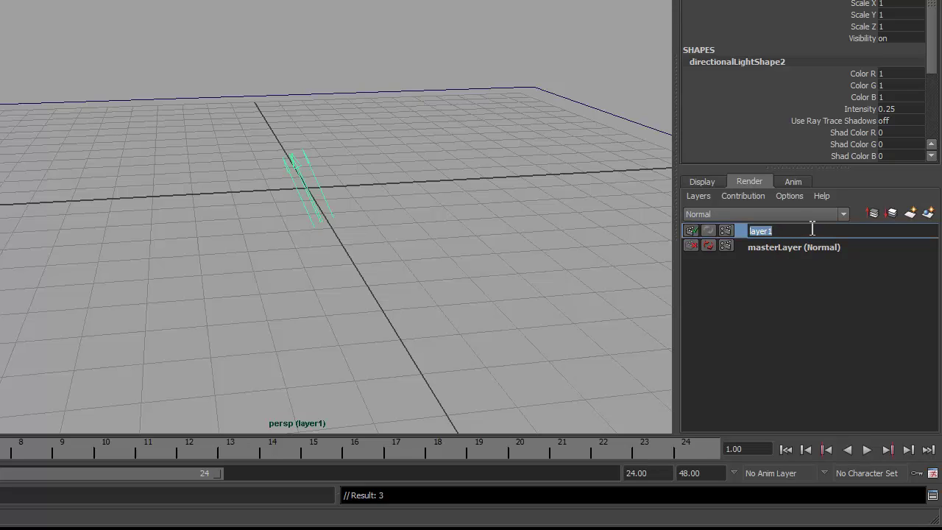
{"action": "type", "text": "planeLayer"}
{"action": "key", "text": "Return"}
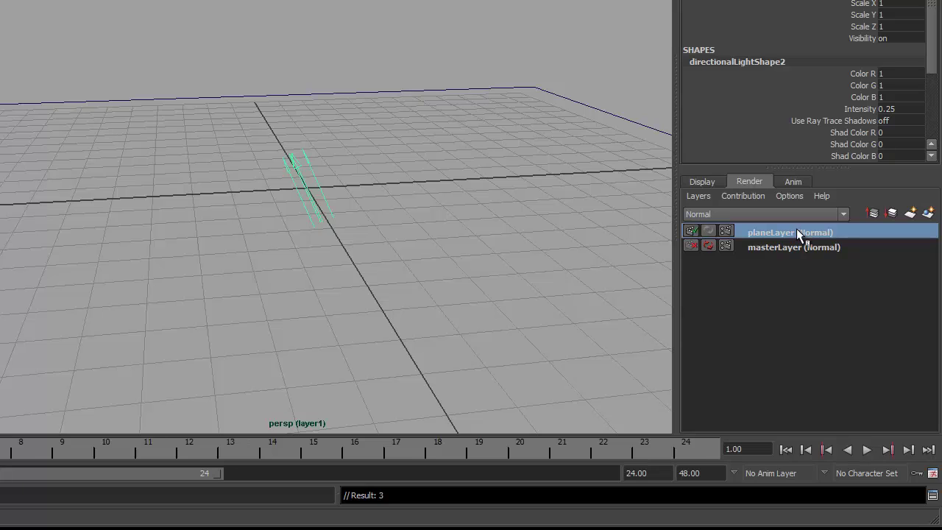
{"action": "left_click", "coordinate": [798, 232]}
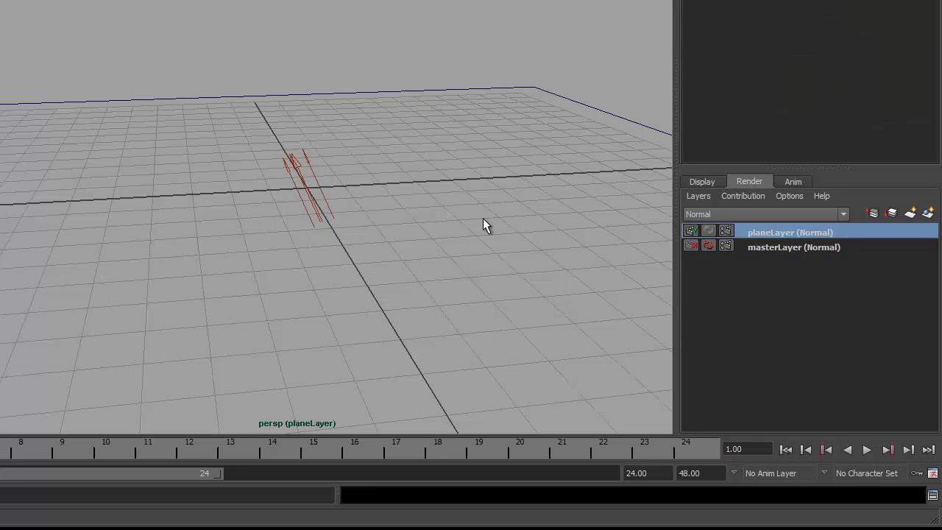
Check planeLayer's render pass attributes and render the current frame to preview the layer
{"action": "right_click", "coordinate": [776, 232]}
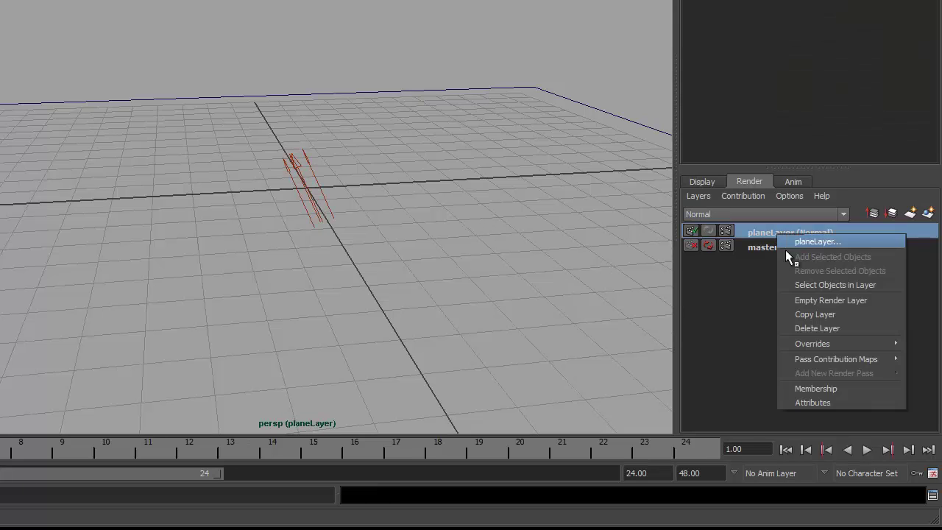
{"action": "left_click", "coordinate": [818, 399]}
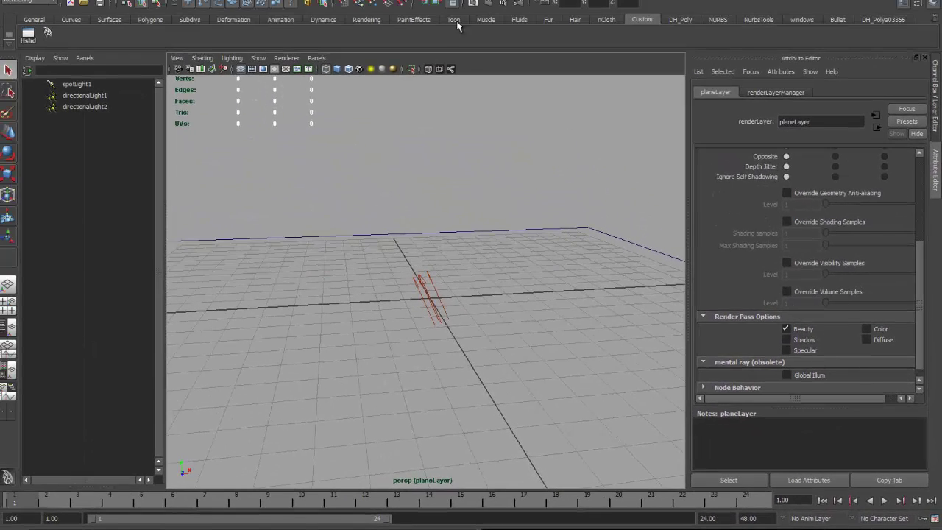
{"action": "left_click", "coordinate": [491, 5]}
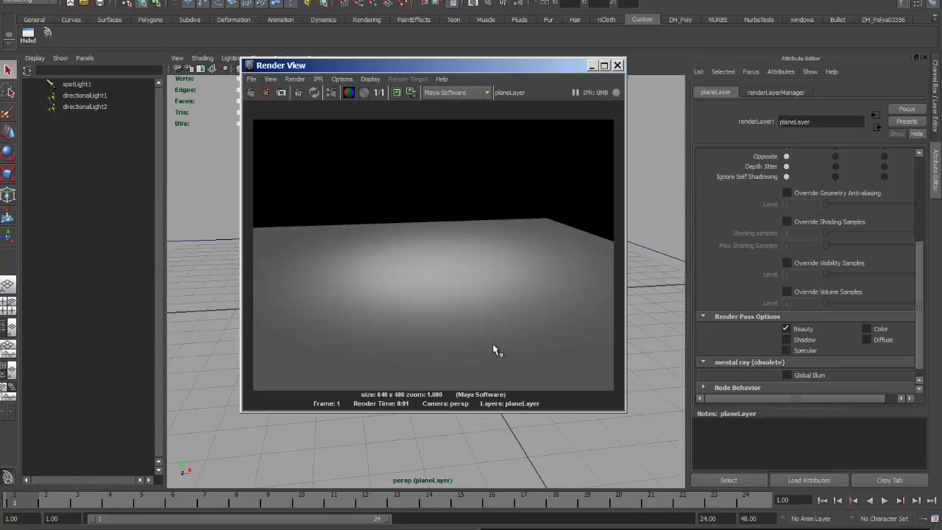
{"action": "left_click", "coordinate": [618, 66]}
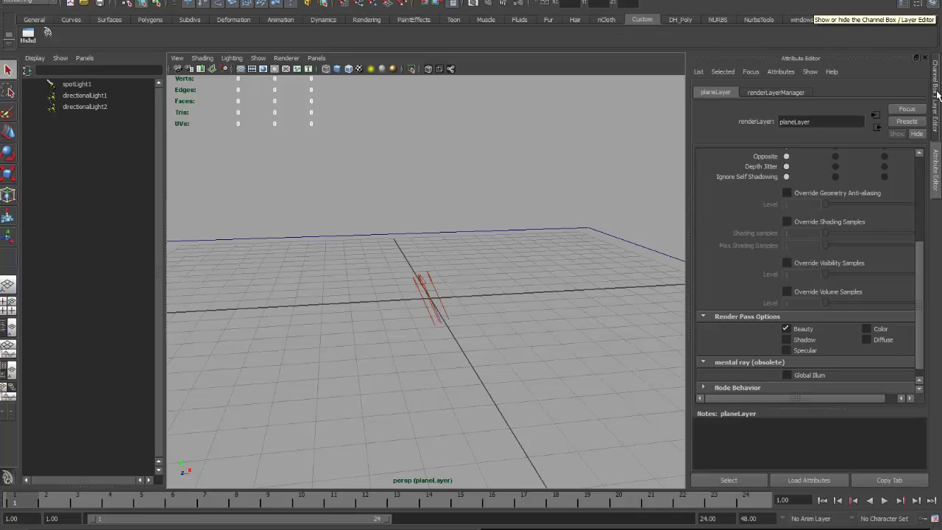
{"action": "left_click", "coordinate": [936, 4]}
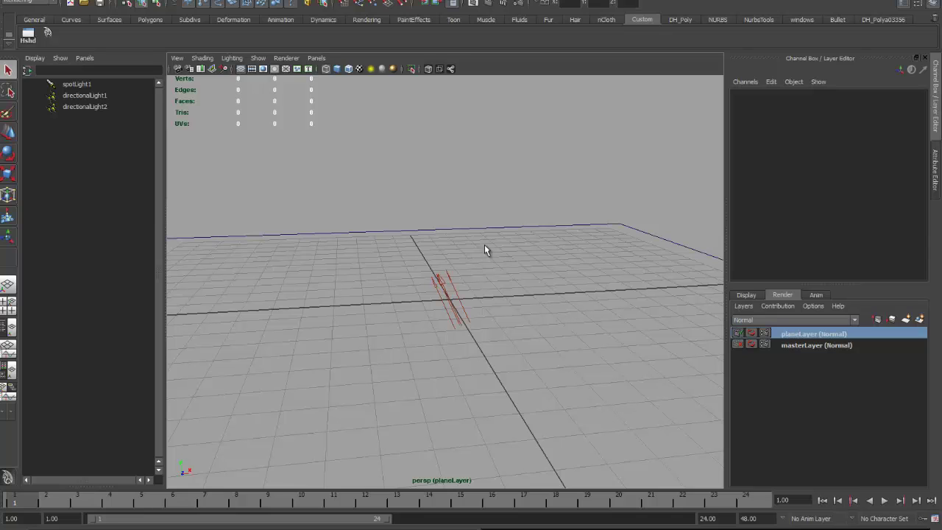
From masterLayer, create a new render layer containing spotLight1, the ground plane and the sphere, and make it active
{"action": "left_click", "coordinate": [823, 346]}
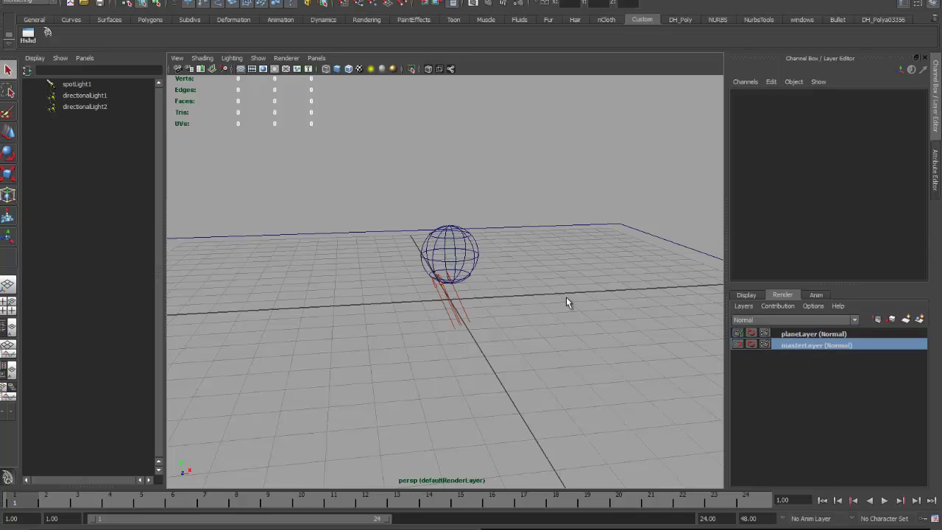
{"action": "left_click", "coordinate": [483, 251]}
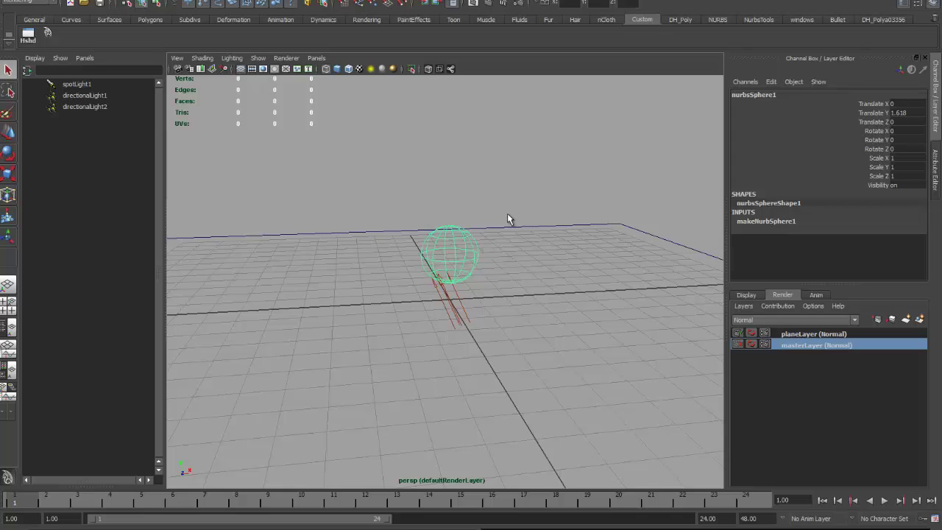
{"action": "left_click", "coordinate": [519, 242]}
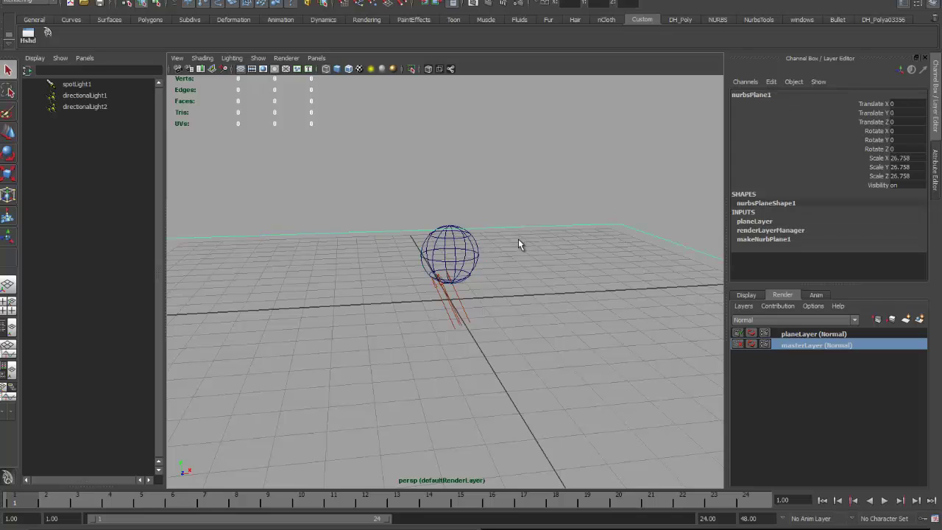
{"action": "left_click", "coordinate": [77, 85]}
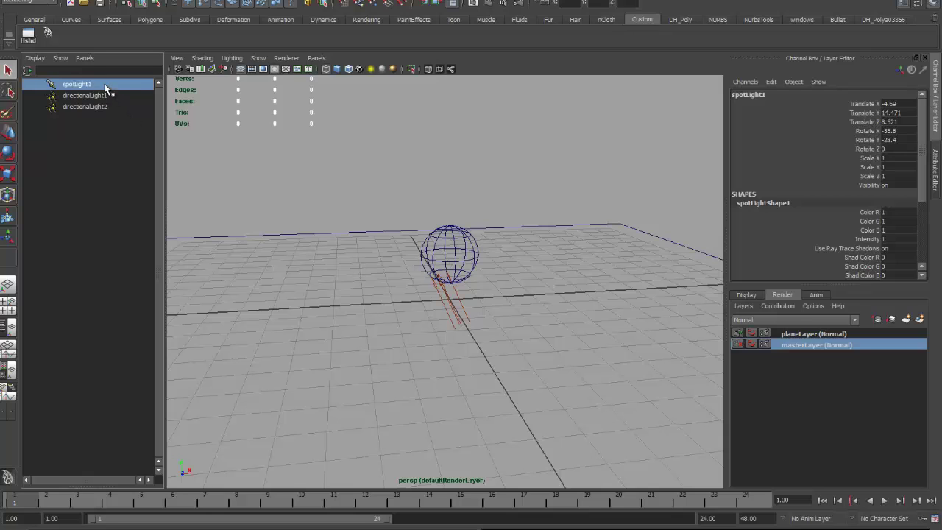
{"action": "left_click", "coordinate": [442, 245]}
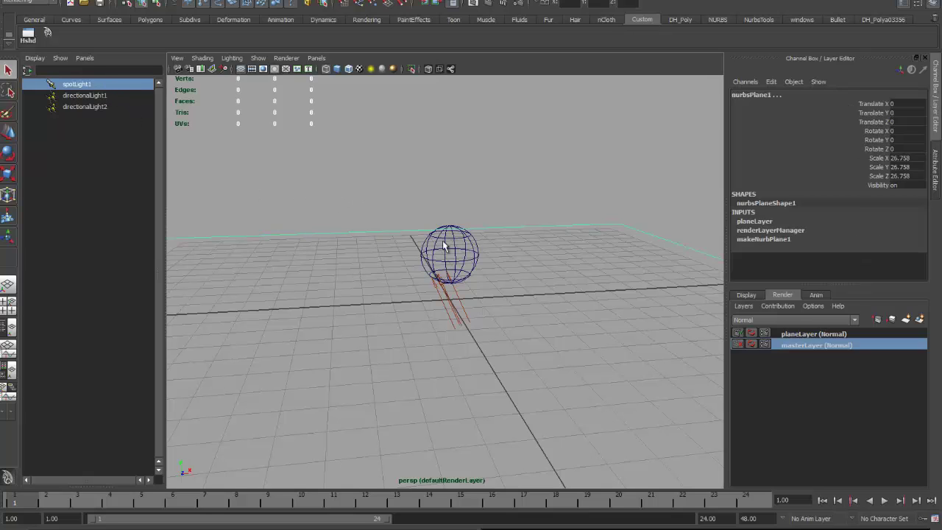
{"action": "left_click_drag", "start_coordinate": [517, 275], "coordinate": [518, 276]}
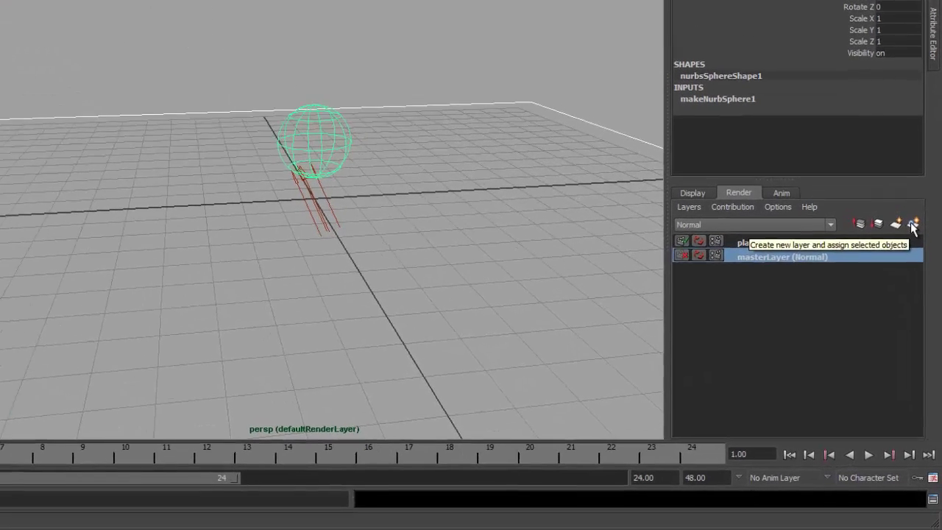
{"action": "left_click", "coordinate": [913, 224]}
{"action": "left_click", "coordinate": [808, 242]}
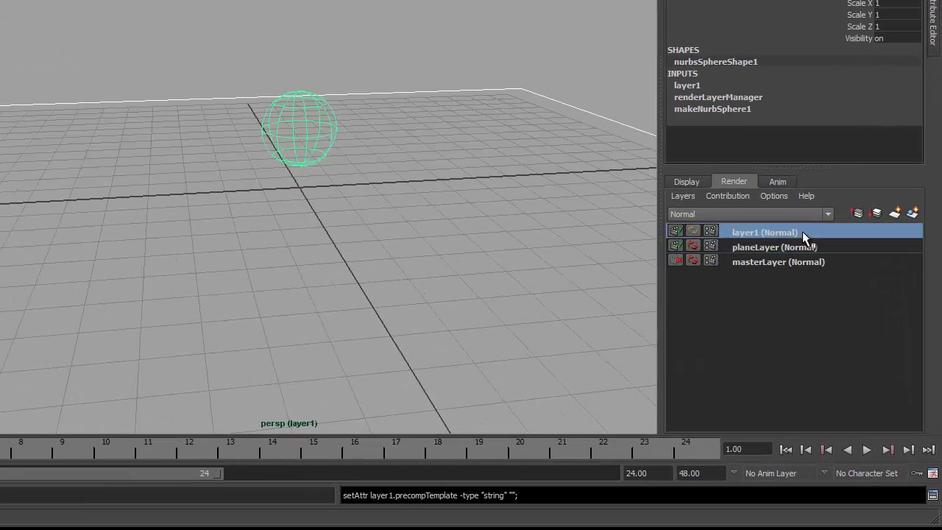
Rename the new render layer as shadow and clear the object selection
{"action": "double_click", "coordinate": [799, 231]}
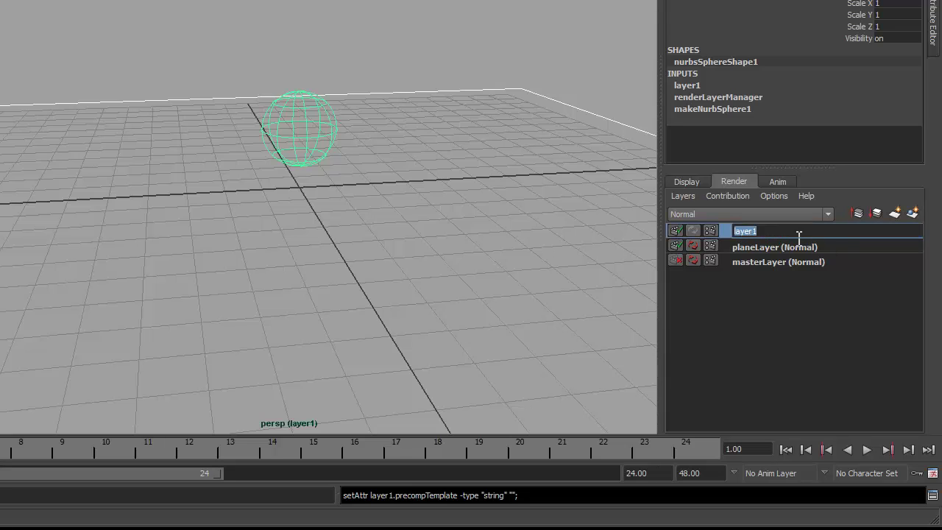
{"action": "type", "text": "shadow"}
{"action": "key", "text": "Return"}
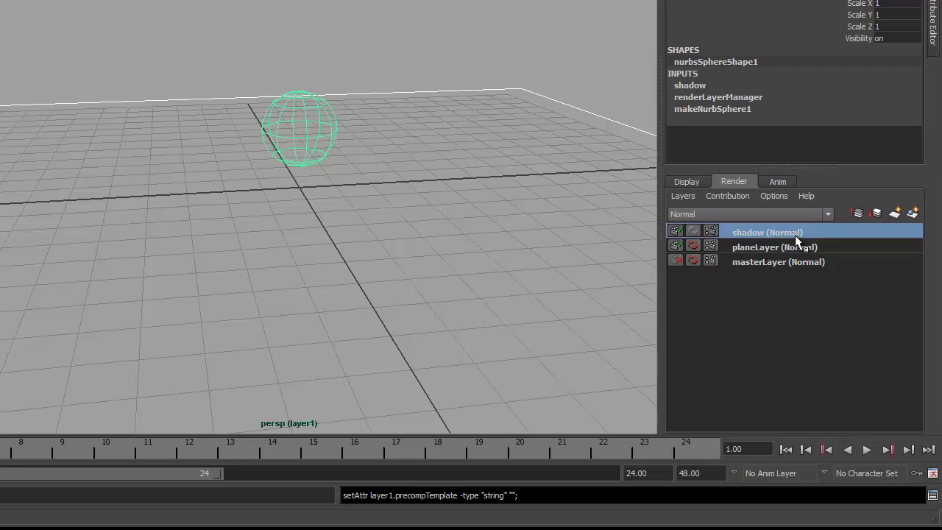
{"action": "left_click", "coordinate": [515, 190]}
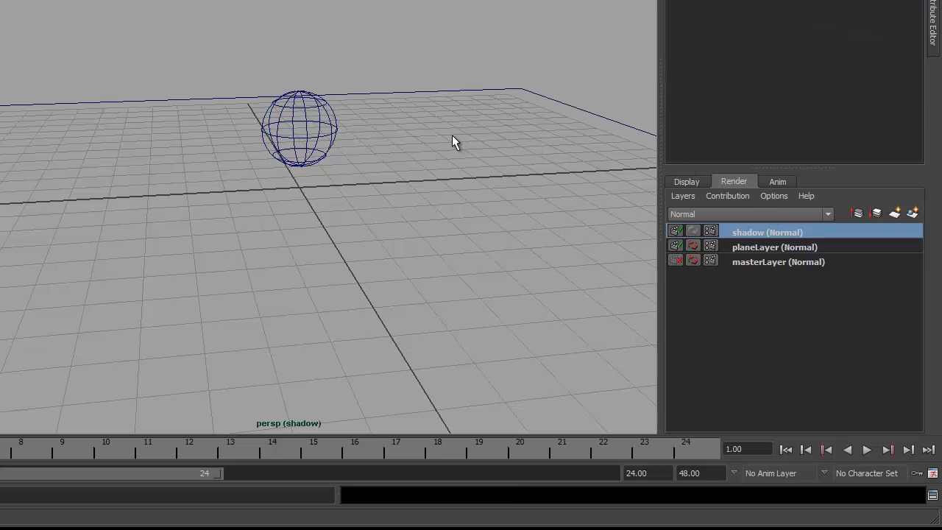
Enable the Shadow render pass in the shadow layer's attributes and return to the layer list
{"action": "right_click", "coordinate": [748, 235]}
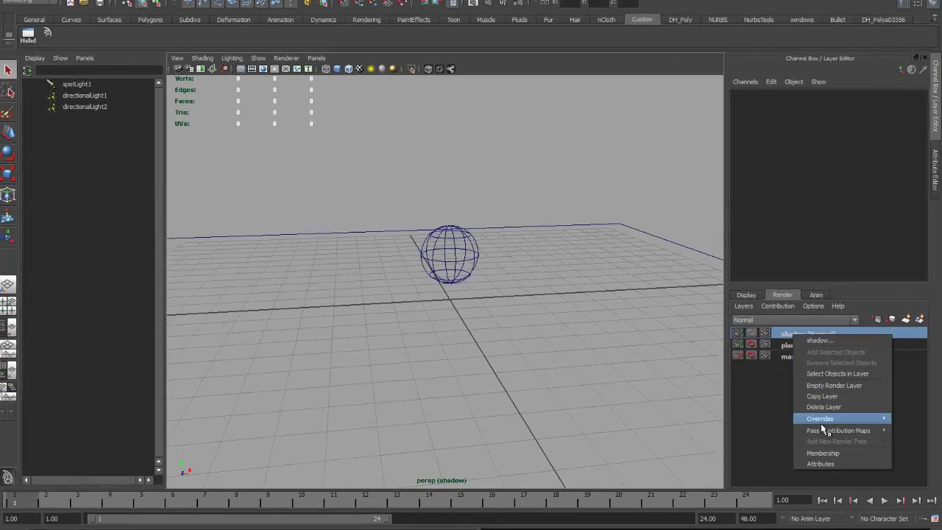
{"action": "left_click", "coordinate": [572, 297]}
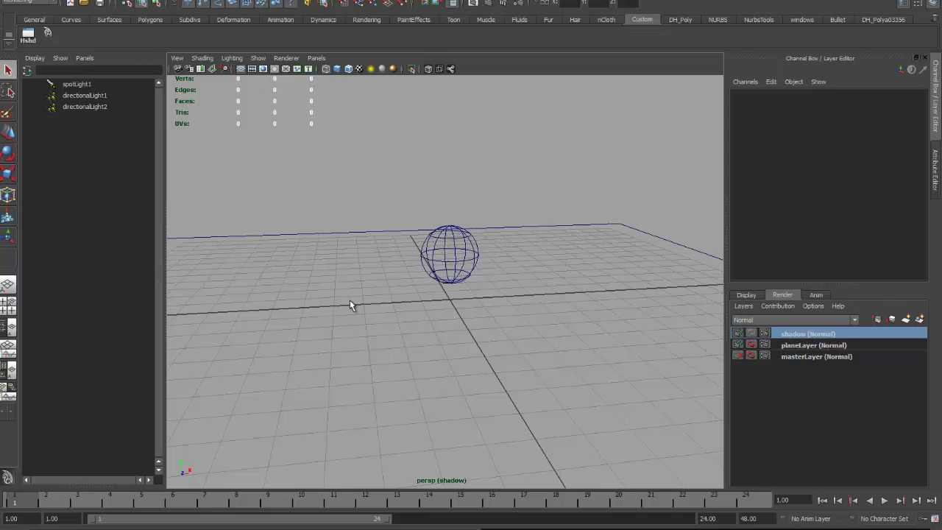
{"action": "right_click", "coordinate": [819, 335]}
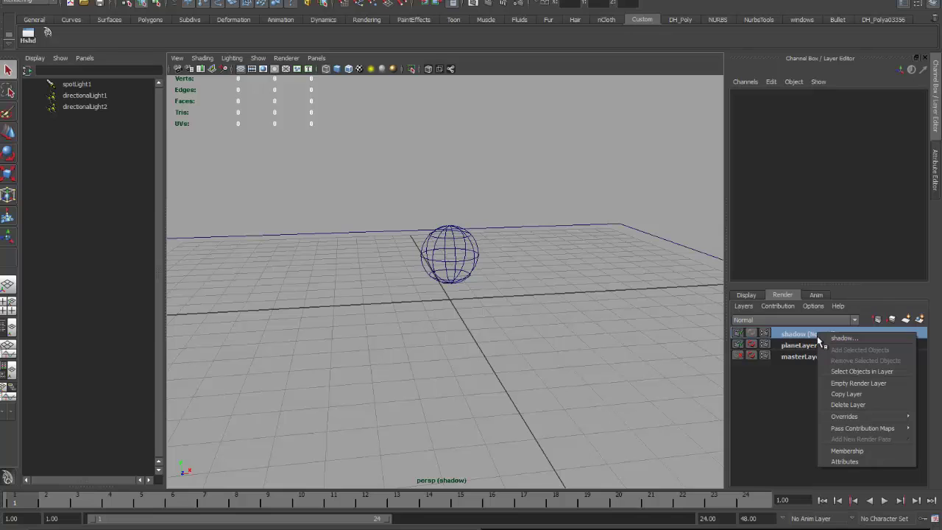
{"action": "left_click", "coordinate": [845, 462]}
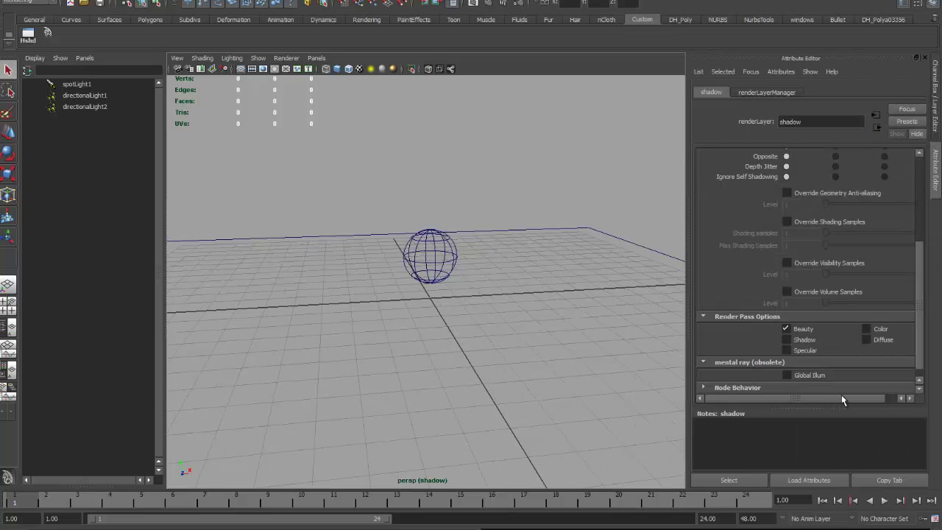
{"action": "left_click", "coordinate": [787, 339]}
{"action": "left_click", "coordinate": [938, 126]}
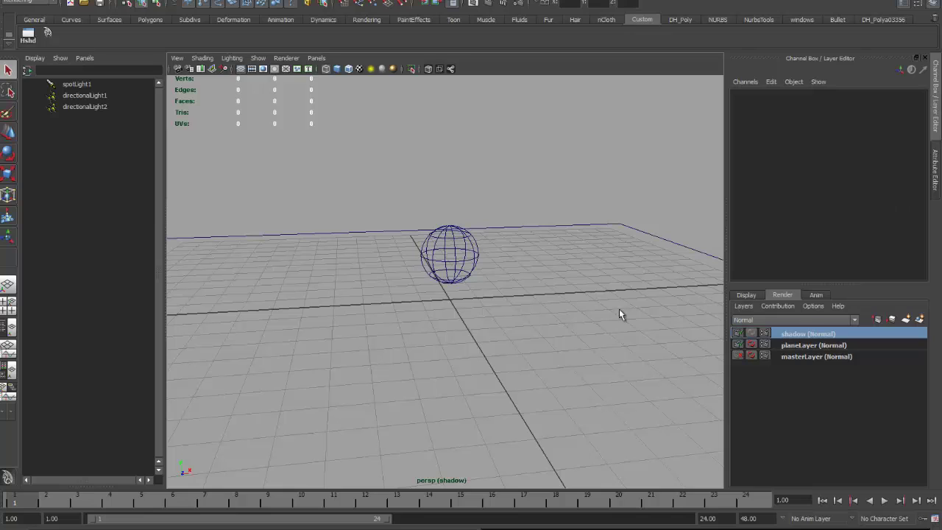
Render the current frame of the shadow layer and display the render's alpha channel
{"action": "left_click", "coordinate": [486, 3]}
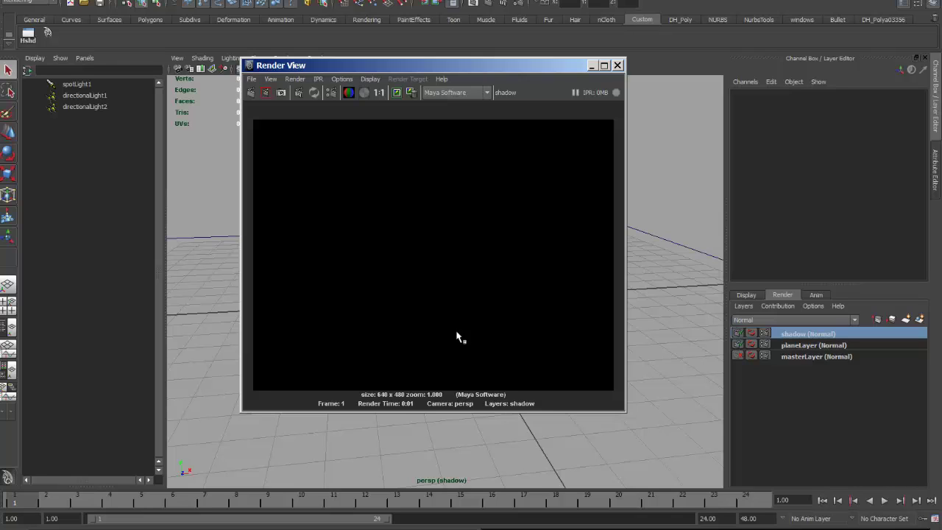
{"action": "left_click", "coordinate": [363, 93]}
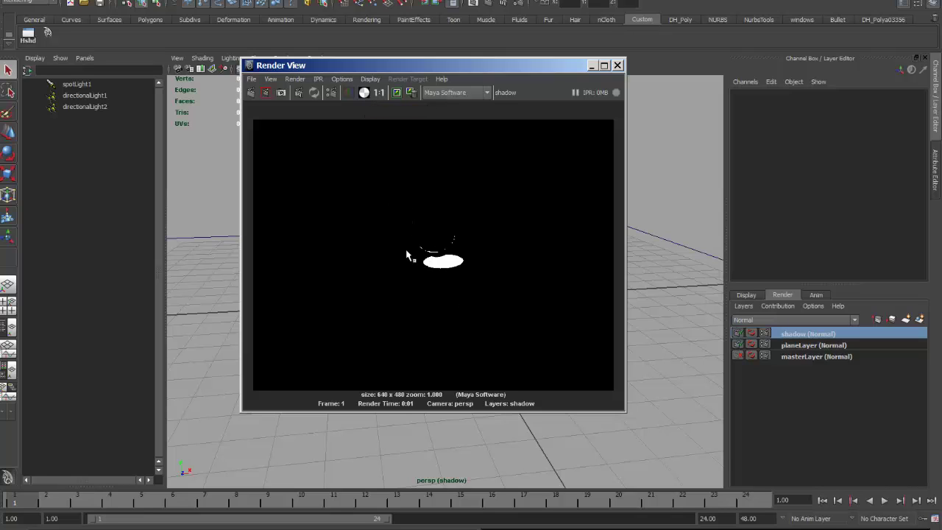
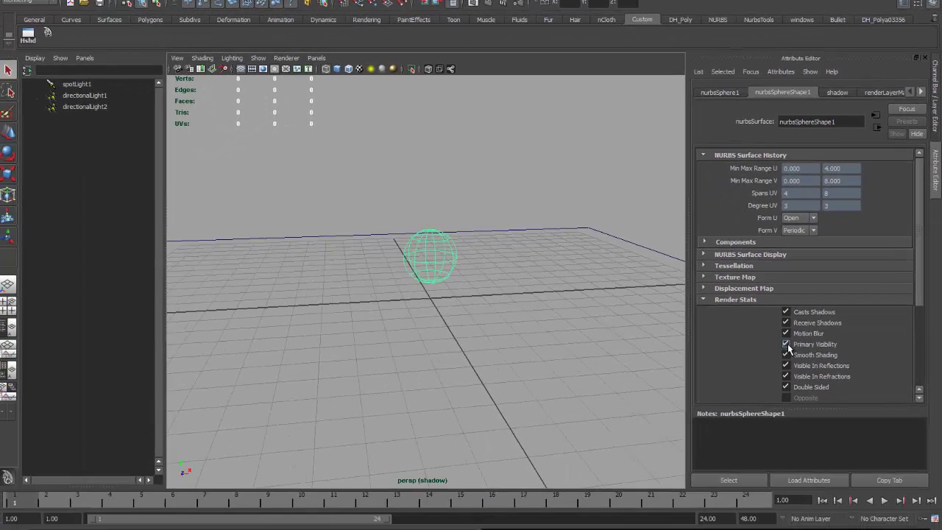
Turn off Primary Visibility in the sphere's Render Stats for the shadow layer and return to the layer list
{"action": "left_click", "coordinate": [739, 491]}
{"action": "left_click", "coordinate": [938, 98]}
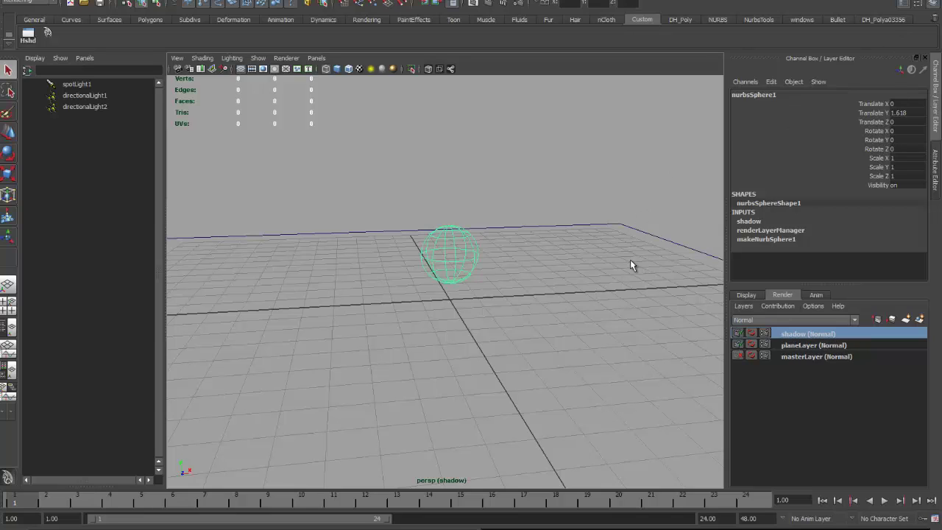
{"action": "left_click", "coordinate": [933, 9]}
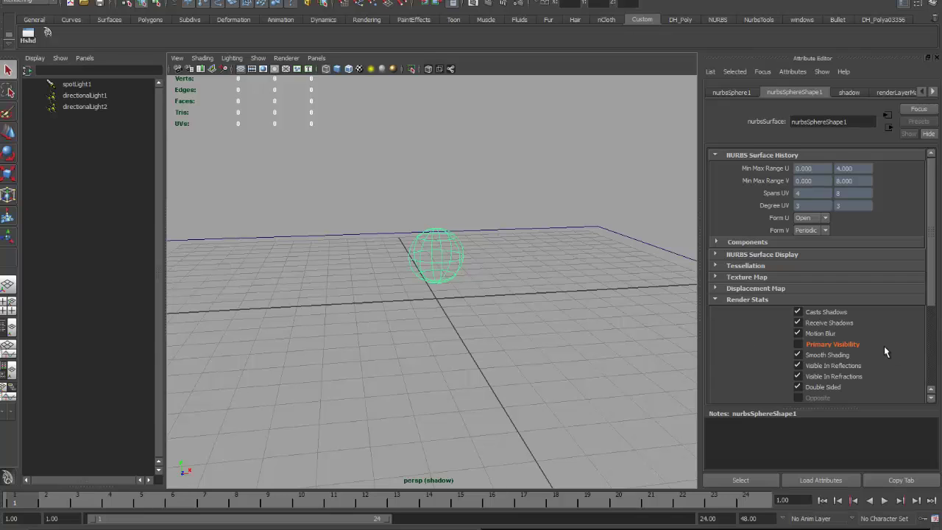
{"action": "left_click", "coordinate": [932, 3]}
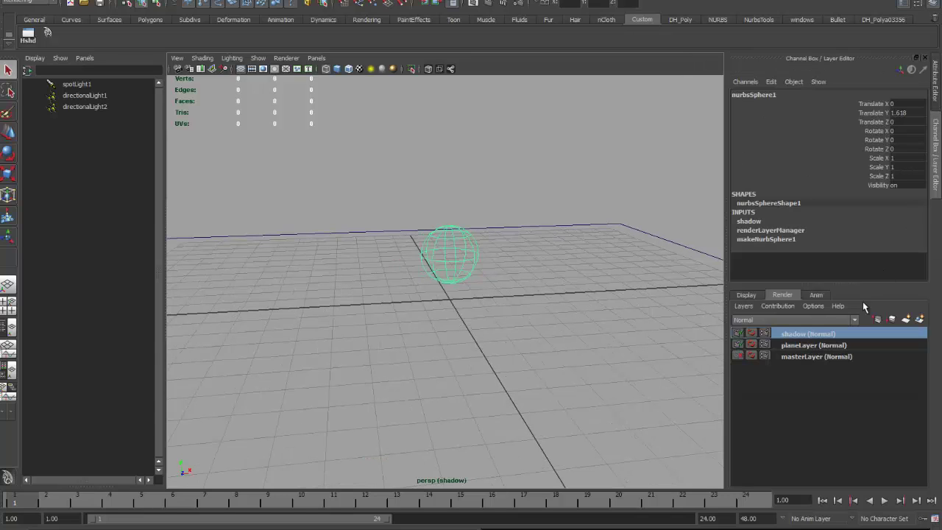
Switch to masterLayer and check the sphere's Primary Visibility setting there
{"action": "left_click", "coordinate": [810, 358]}
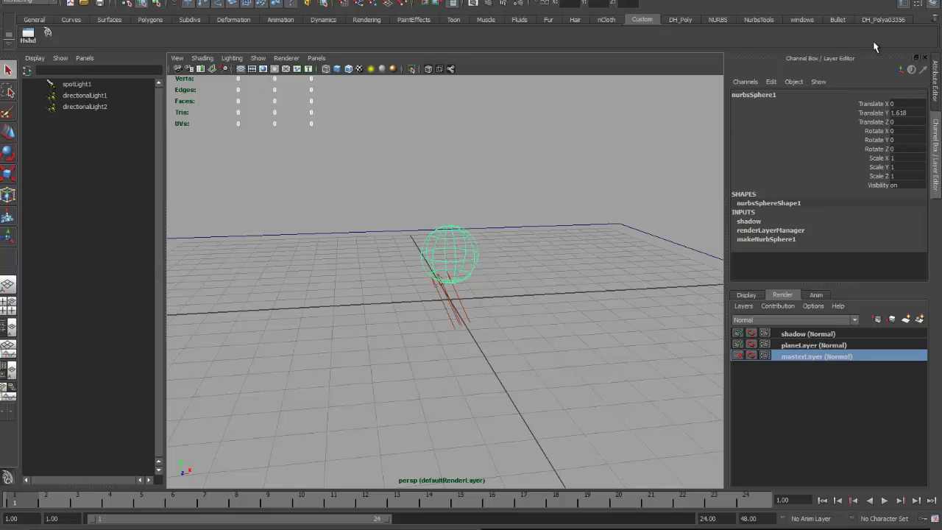
{"action": "left_click", "coordinate": [935, 5]}
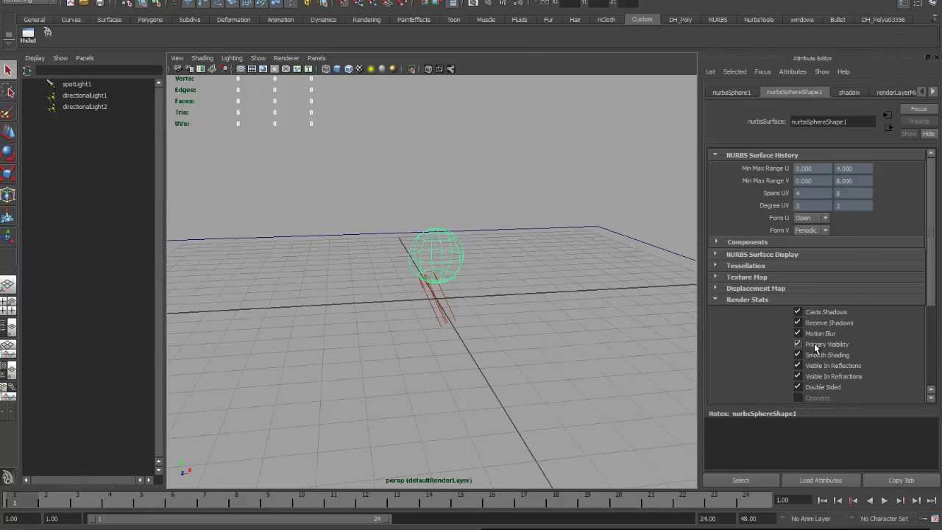
{"action": "left_click", "coordinate": [934, 5]}
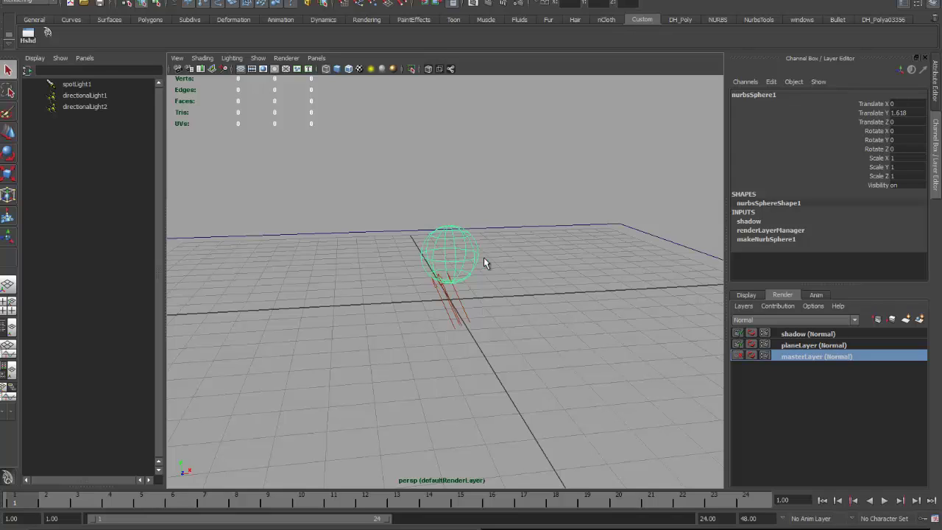
Make the shadow layer active again, render its current frame to check the shadow, and close the render window
{"action": "left_click", "coordinate": [820, 335]}
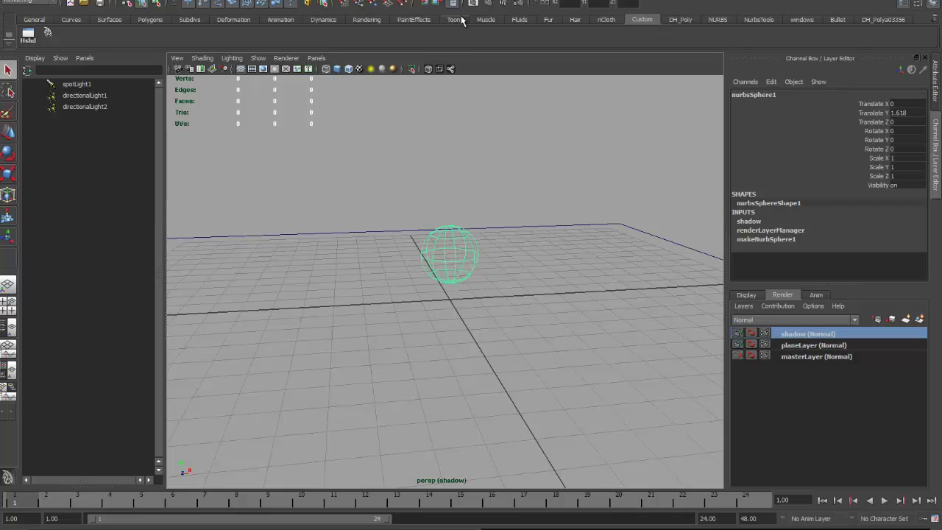
{"action": "left_click", "coordinate": [495, 6]}
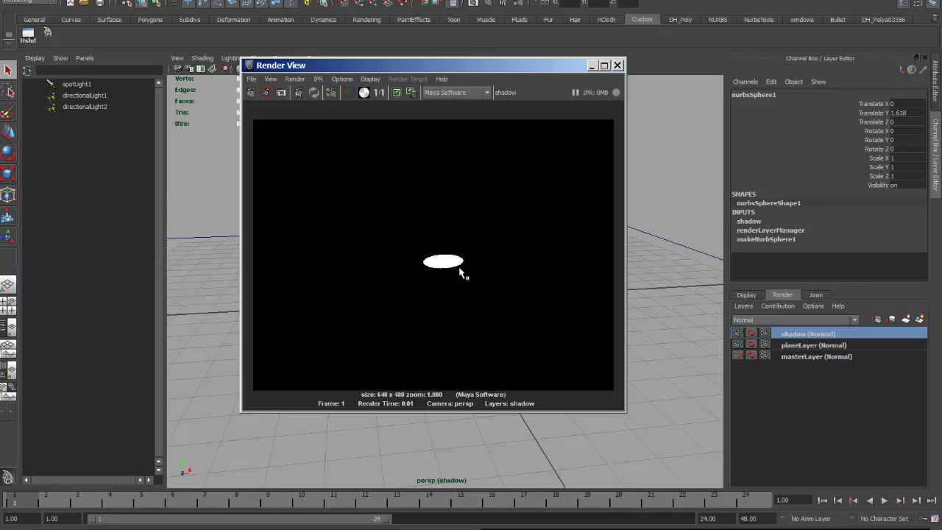
{"action": "left_click", "coordinate": [618, 65]}
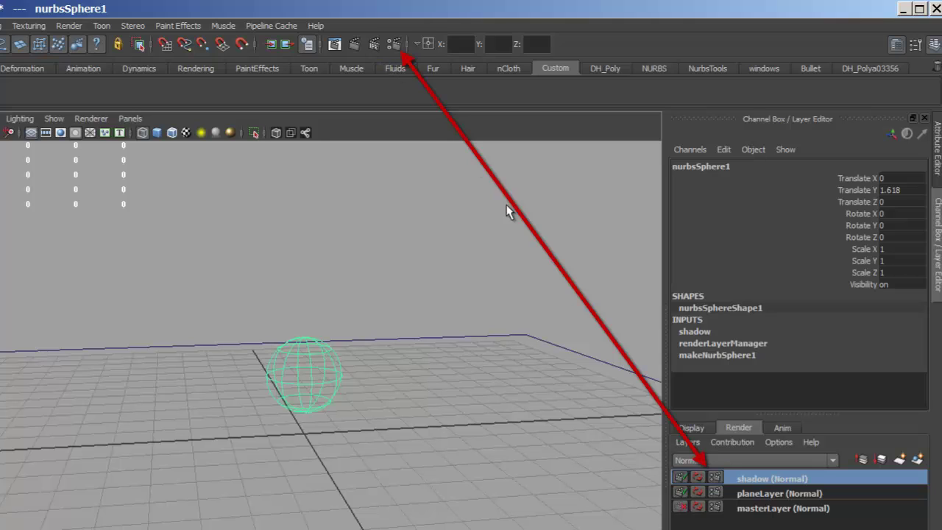
In planeLayer's render settings, create a layer override for the file name prefix and set it to plane
{"action": "left_click", "coordinate": [714, 493]}
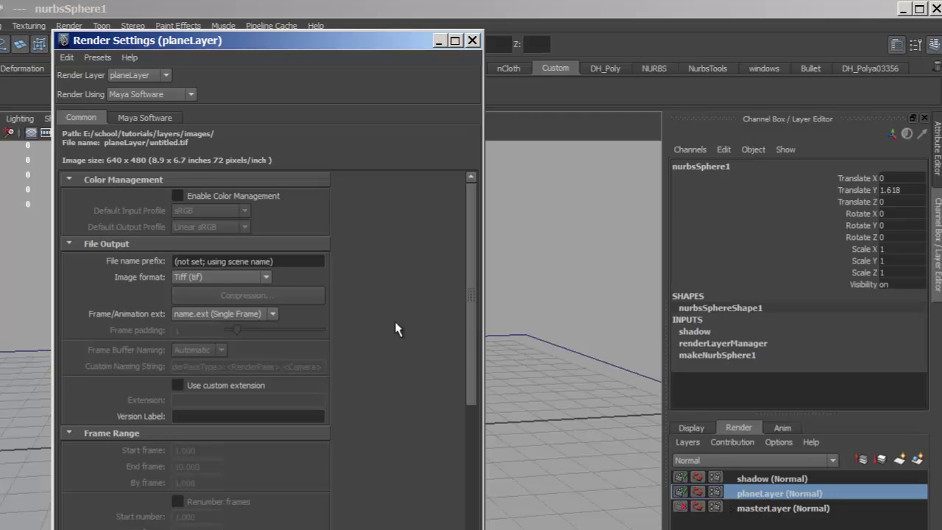
{"action": "right_click", "coordinate": [141, 266]}
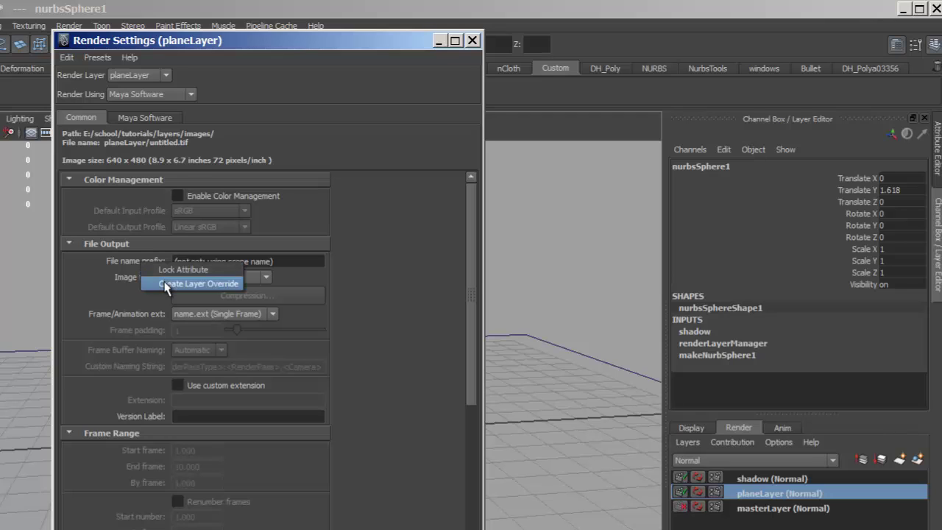
{"action": "left_click", "coordinate": [236, 284]}
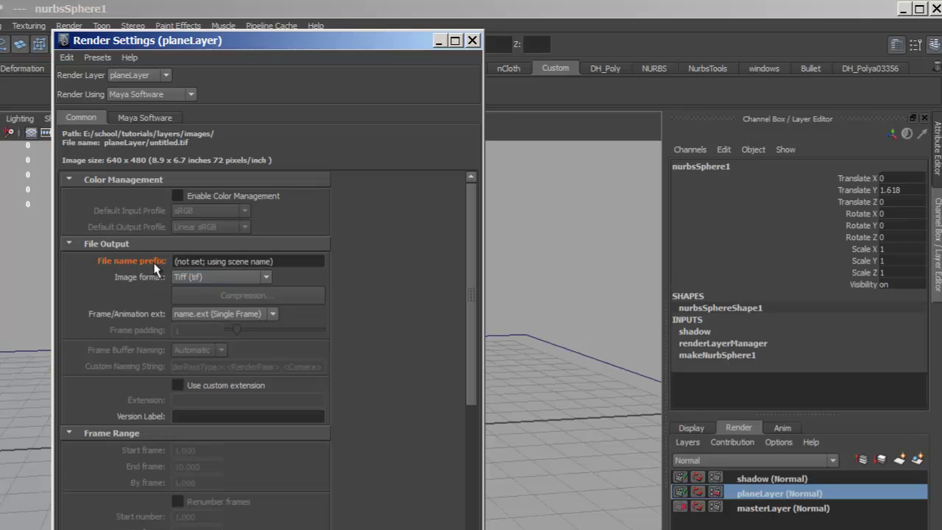
{"action": "left_click", "coordinate": [282, 265]}
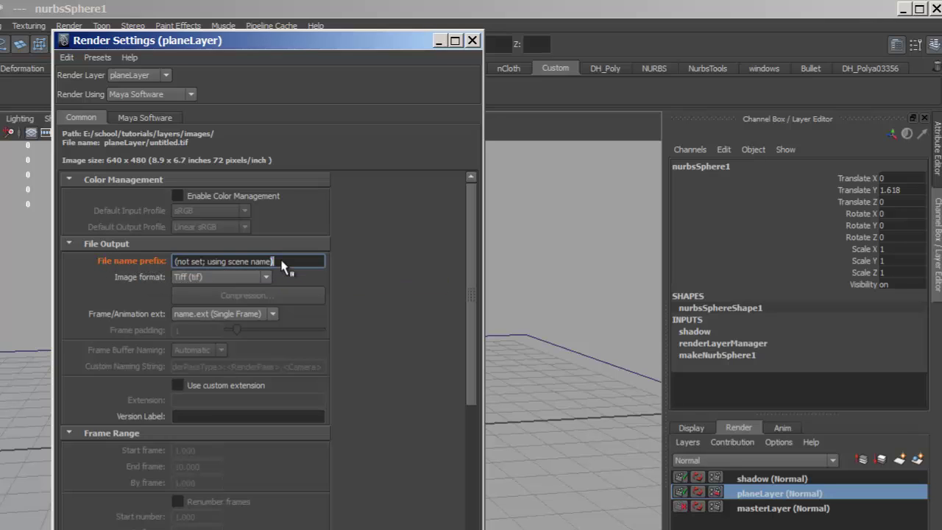
{"action": "key", "text": "ctrl+a"}
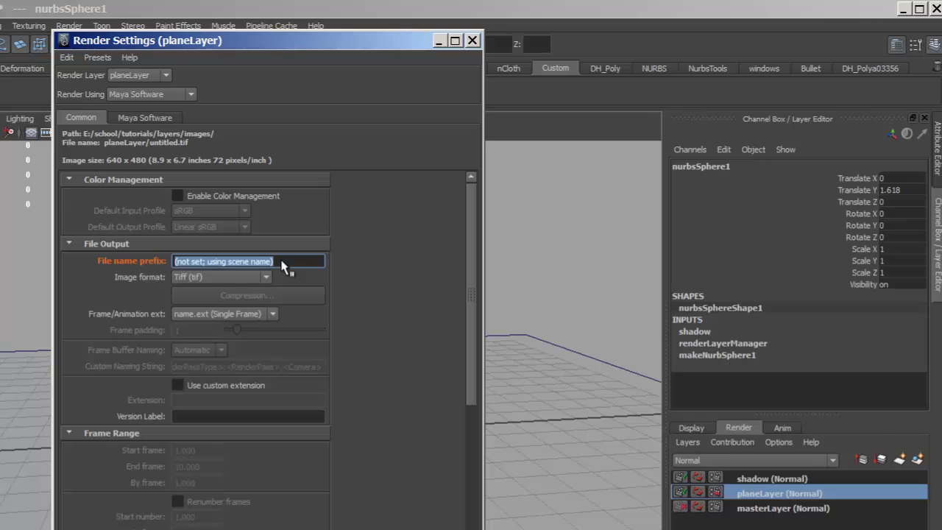
{"action": "type", "text": "p"}
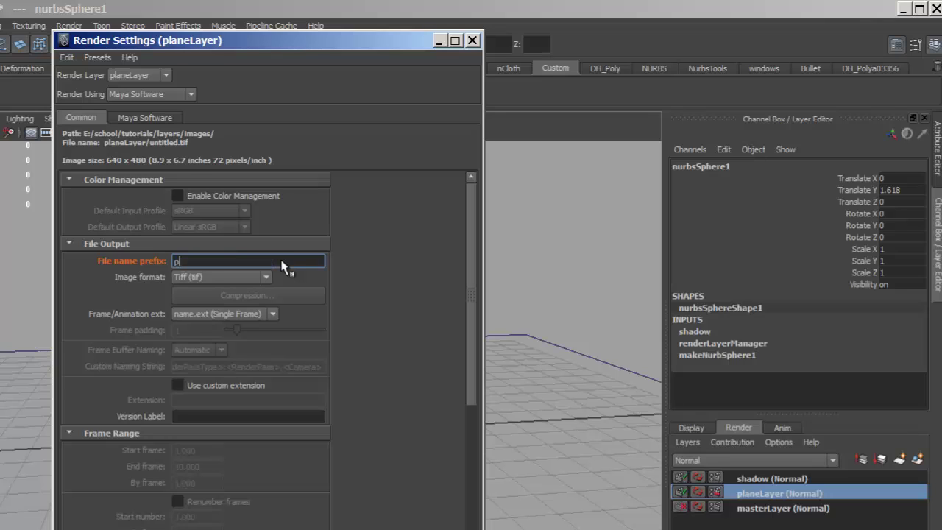
{"action": "type", "text": "lane"}
{"action": "left_click", "coordinate": [472, 41]}
In the shadow layer's render settings, create a layer override for the file name prefix and set it to shadow
{"action": "left_click", "coordinate": [771, 481]}
{"action": "left_click", "coordinate": [718, 479]}
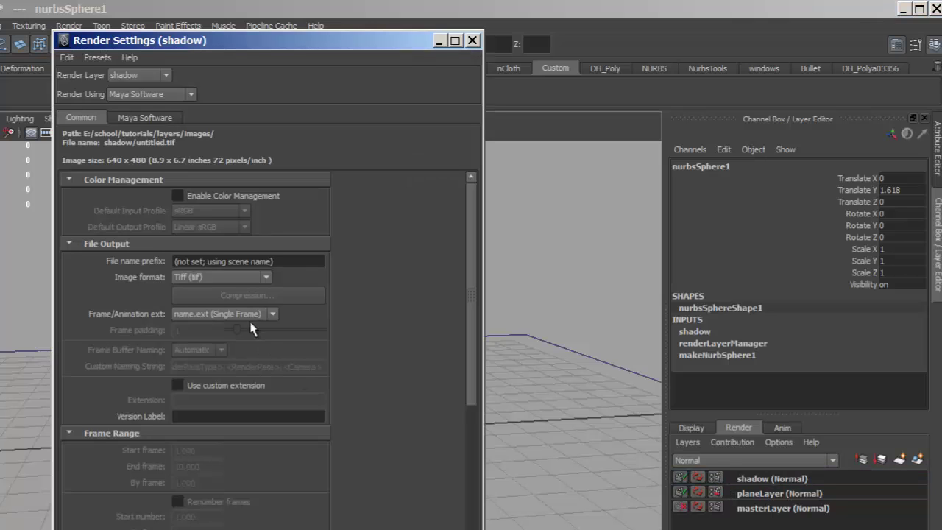
{"action": "right_click", "coordinate": [138, 264]}
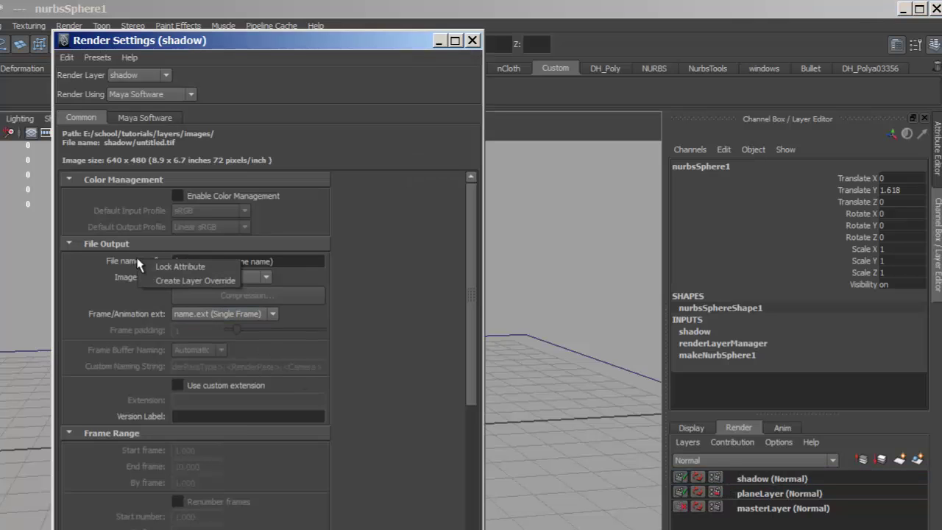
{"action": "left_click", "coordinate": [191, 280]}
{"action": "left_click", "coordinate": [300, 264]}
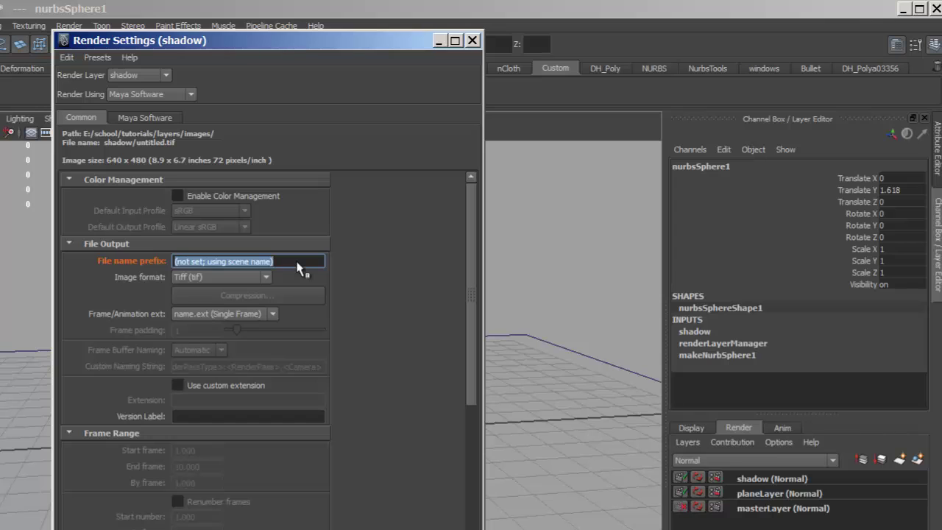
{"action": "type", "text": "shadow"}
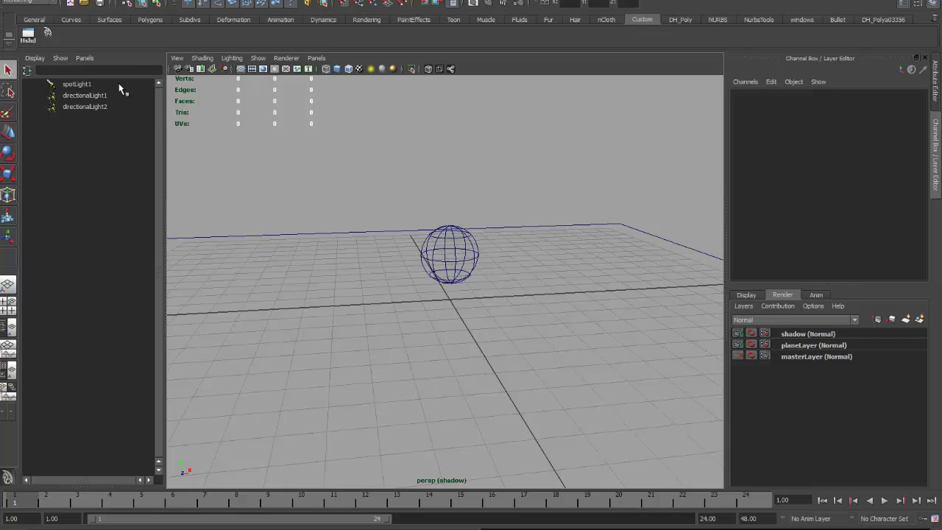
Create a new render layer containing spotLight1, both directional lights and the sphere, make it active, and clear the object selection
{"action": "left_click", "coordinate": [80, 83]}
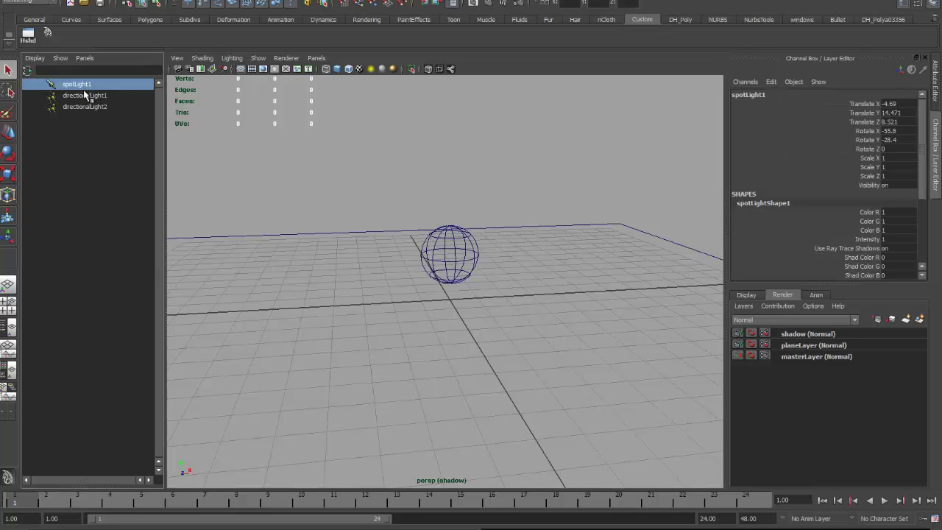
{"action": "left_click", "coordinate": [84, 95], "text": "shift"}
{"action": "left_click", "coordinate": [92, 108], "text": "shift"}
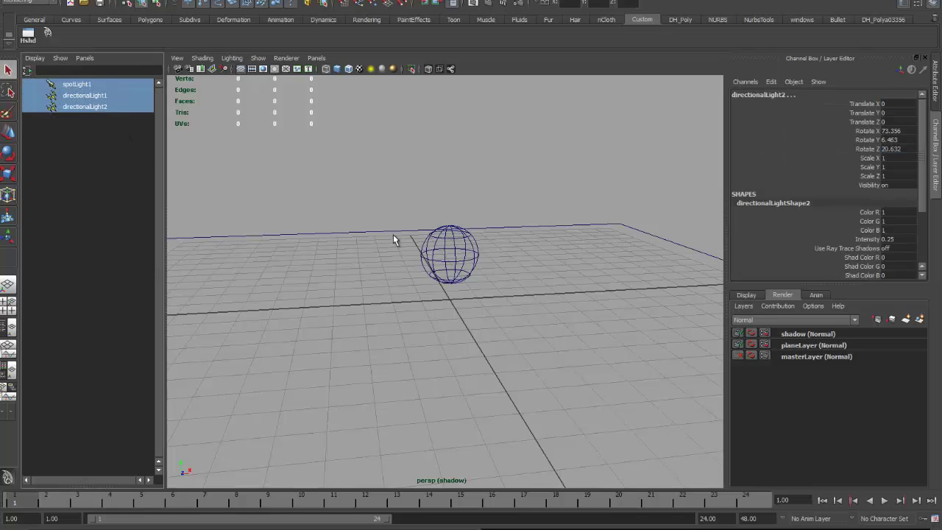
{"action": "left_click", "coordinate": [432, 243], "text": "shift"}
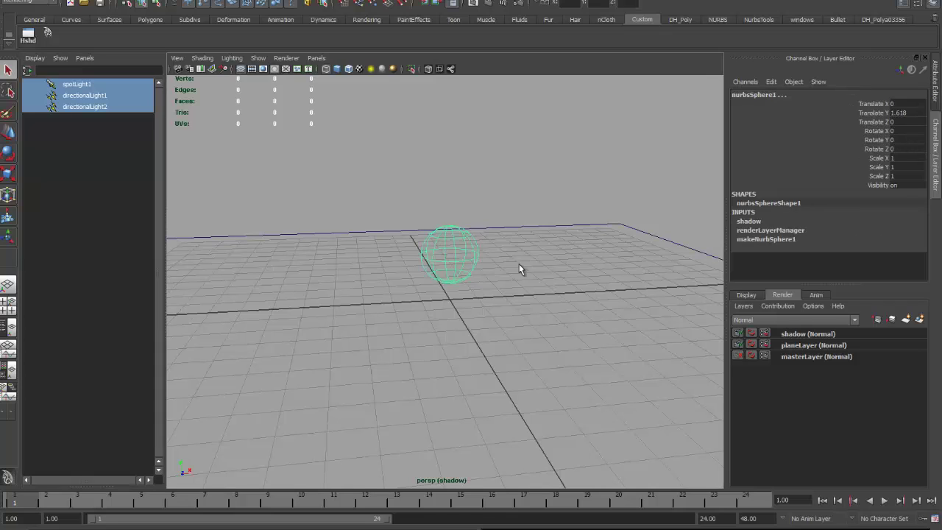
{"action": "left_click", "coordinate": [920, 319]}
{"action": "left_click", "coordinate": [786, 335]}
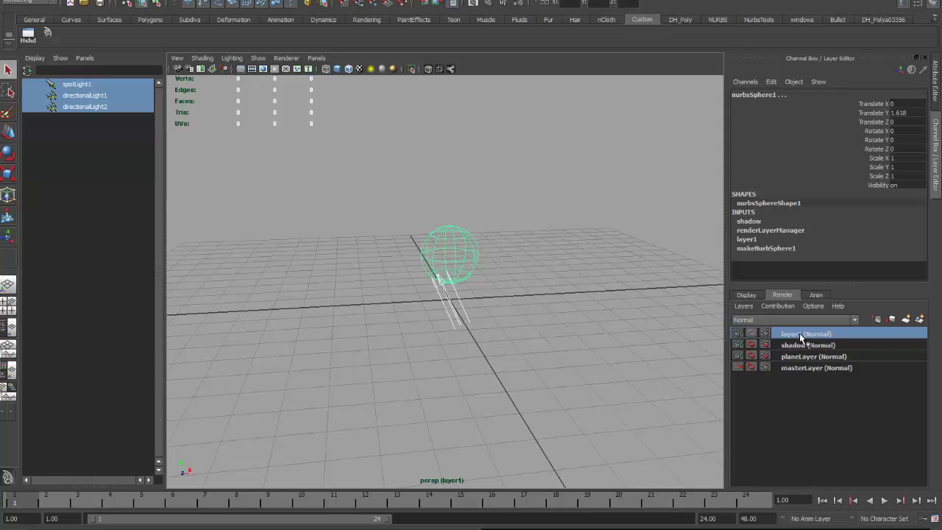
{"action": "left_click", "coordinate": [557, 309]}
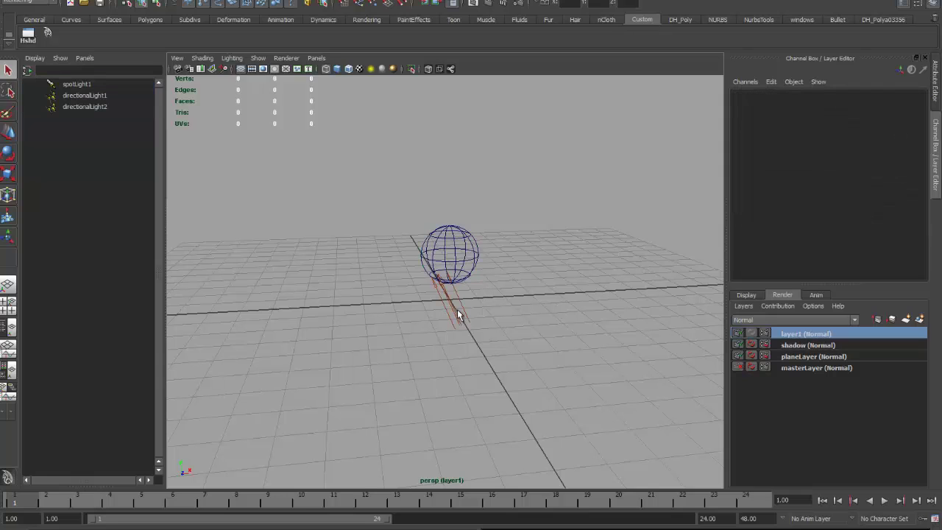
Enable the Diffuse render pass in the new sphere layer's attributes and return to the layer list
{"action": "right_click", "coordinate": [797, 335]}
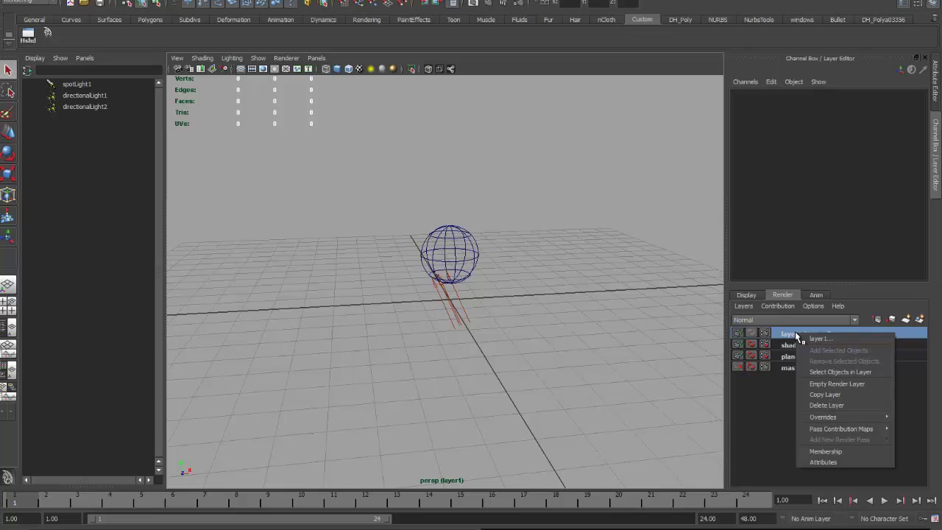
{"action": "left_click", "coordinate": [823, 462]}
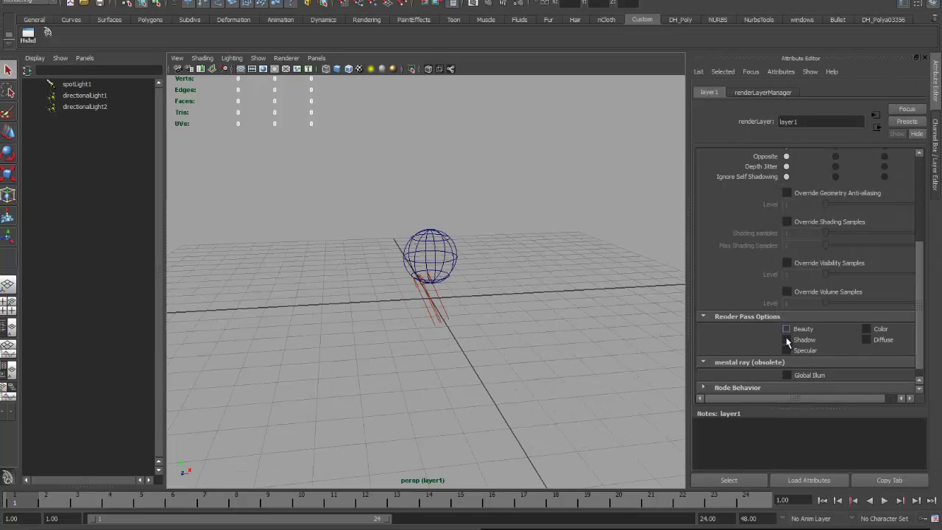
{"action": "left_click", "coordinate": [868, 340]}
{"action": "left_click", "coordinate": [907, 4]}
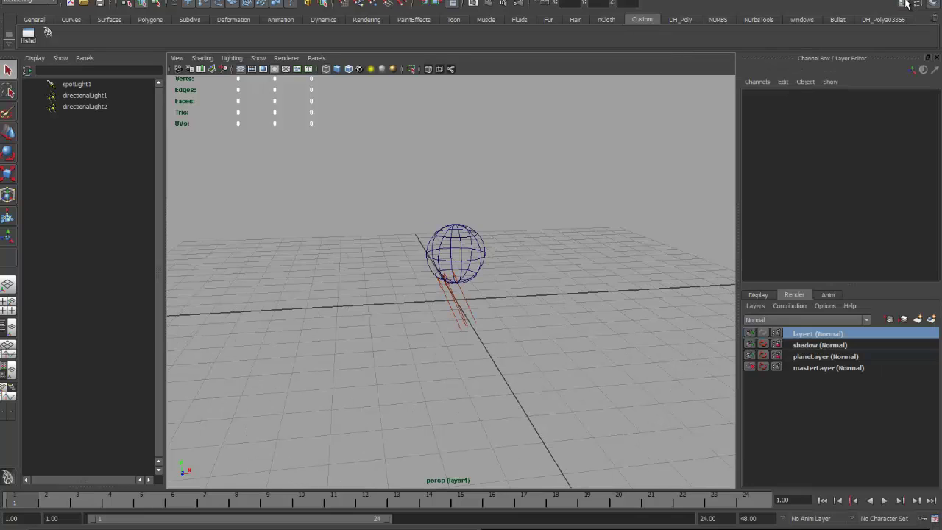
Rename the new sphere render layer as sphereDiffuse
{"action": "double_click", "coordinate": [818, 335]}
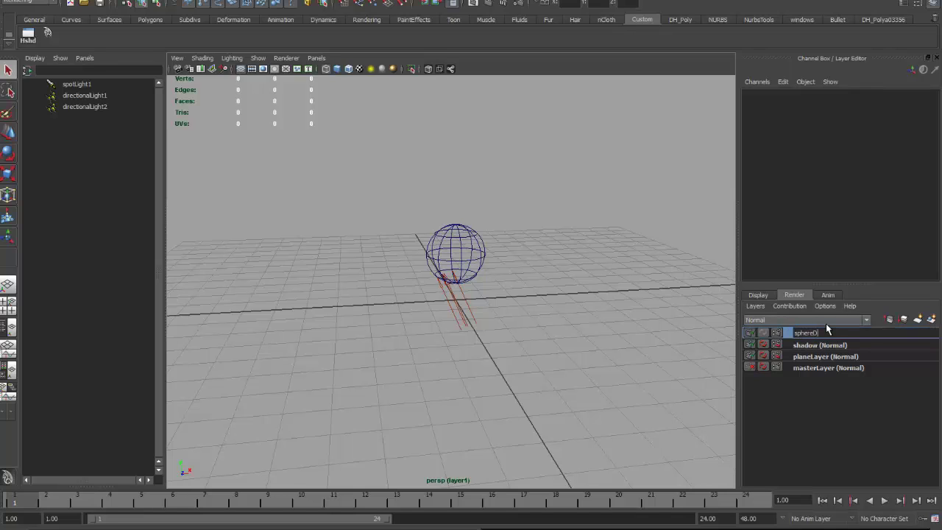
{"action": "type", "text": "sphereDiffuse"}
{"action": "key", "text": "Return"}
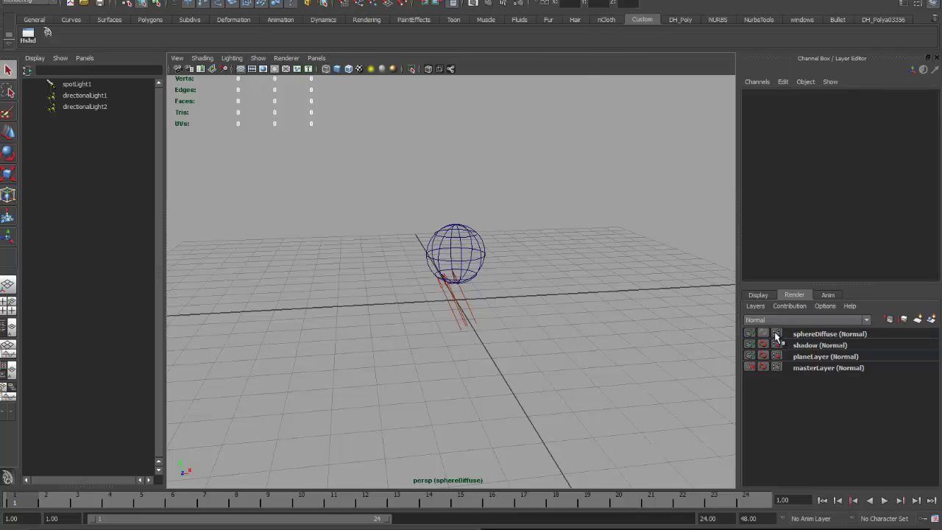
In the sphereDiffuse layer's render settings, create a layer override for the file name prefix and set it to sphereDiffuse
{"action": "left_click", "coordinate": [777, 335]}
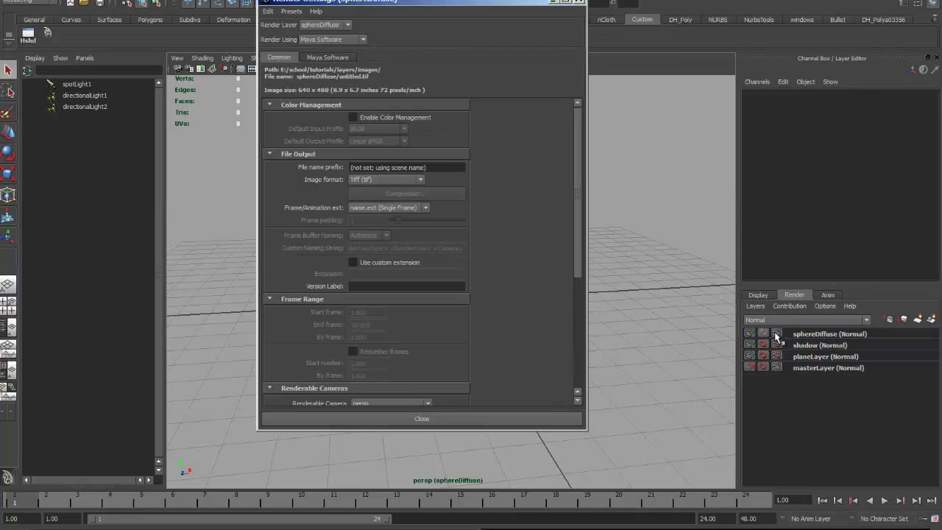
{"action": "right_click", "coordinate": [307, 168]}
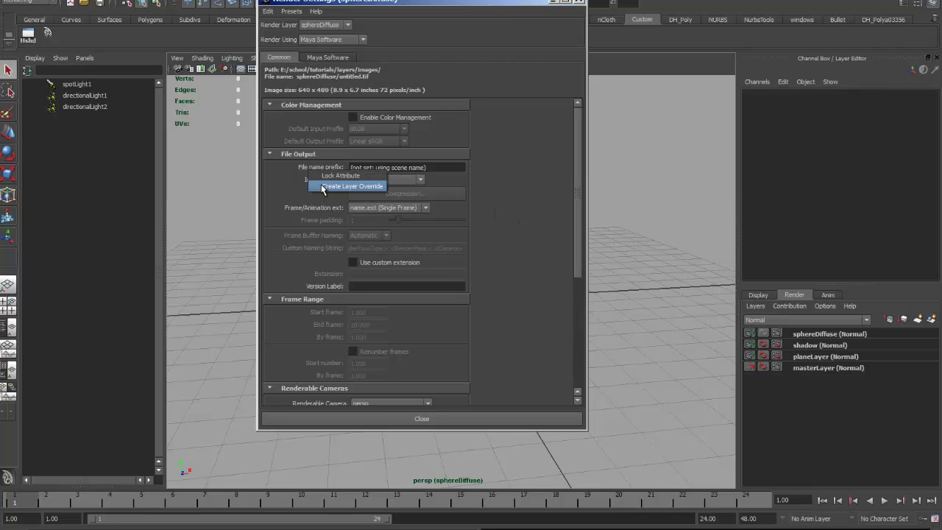
{"action": "left_click", "coordinate": [322, 187]}
{"action": "left_click_drag", "start_coordinate": [443, 169], "coordinate": [331, 170]}
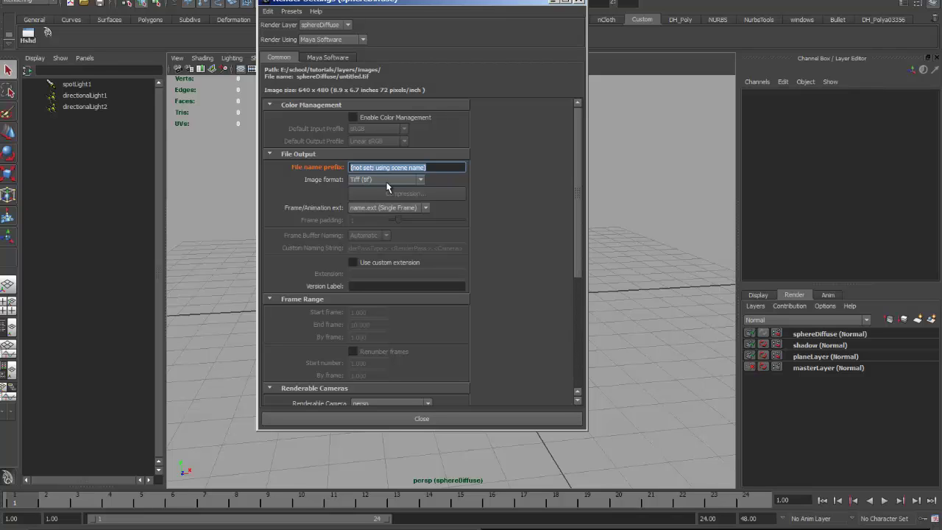
{"action": "type", "text": "sphereDif"}
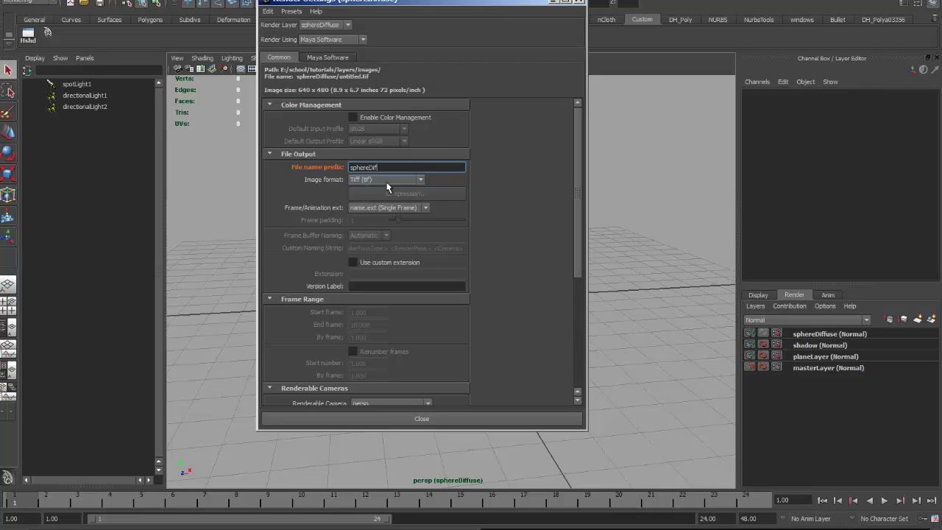
{"action": "type", "text": "fuse"}
{"action": "left_click", "coordinate": [579, 3]}
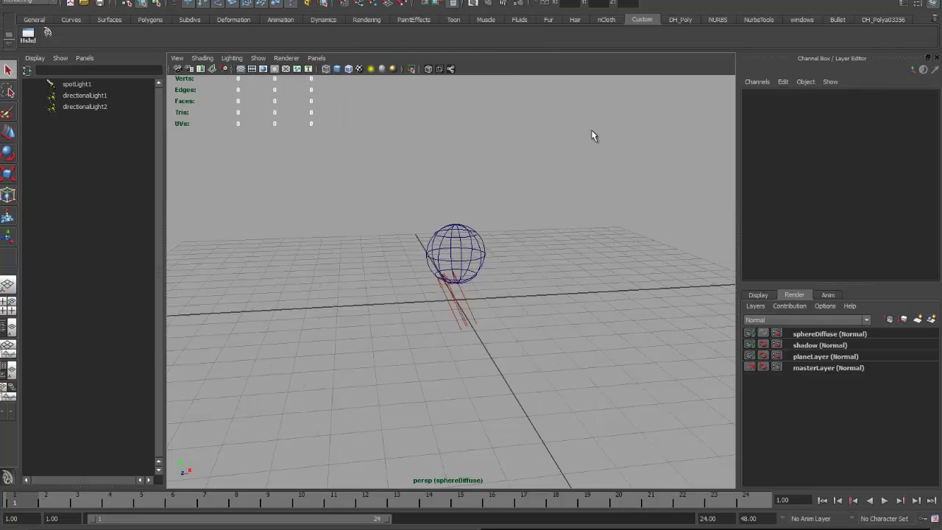
Select the sphereDiffuse layer, test-render it and switch the rendered image from alpha to RGB display
{"action": "left_click", "coordinate": [871, 334]}
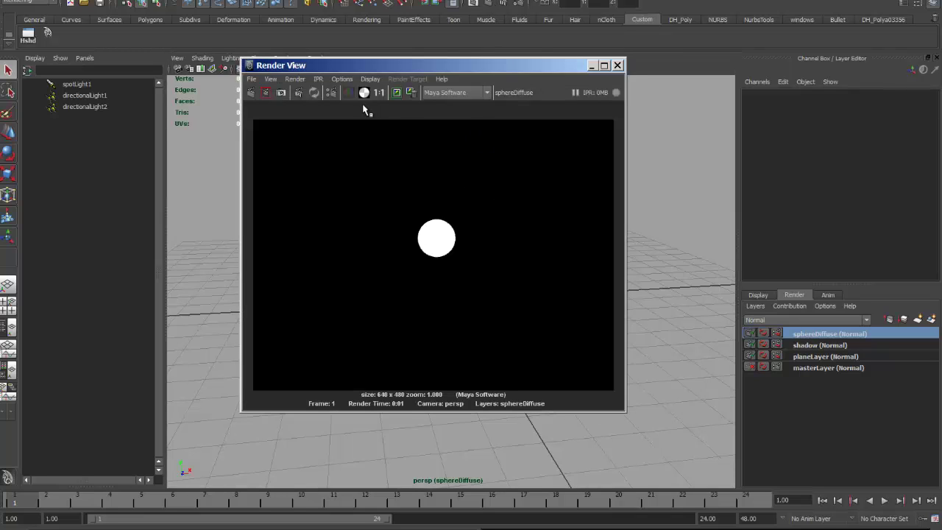
{"action": "left_click", "coordinate": [349, 93]}
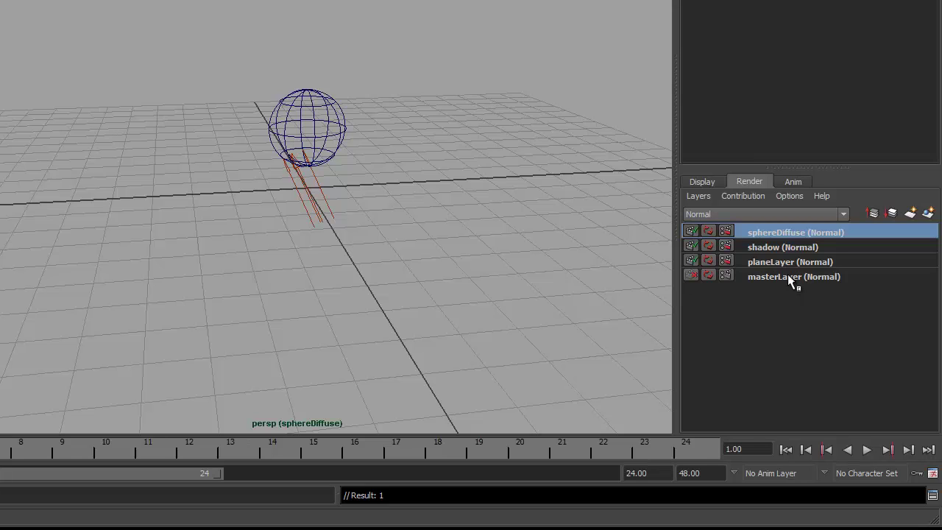
Select all objects in the sphereDiffuse layer, create a new render layer from them, and clear the object selection
{"action": "right_click", "coordinate": [771, 234]}
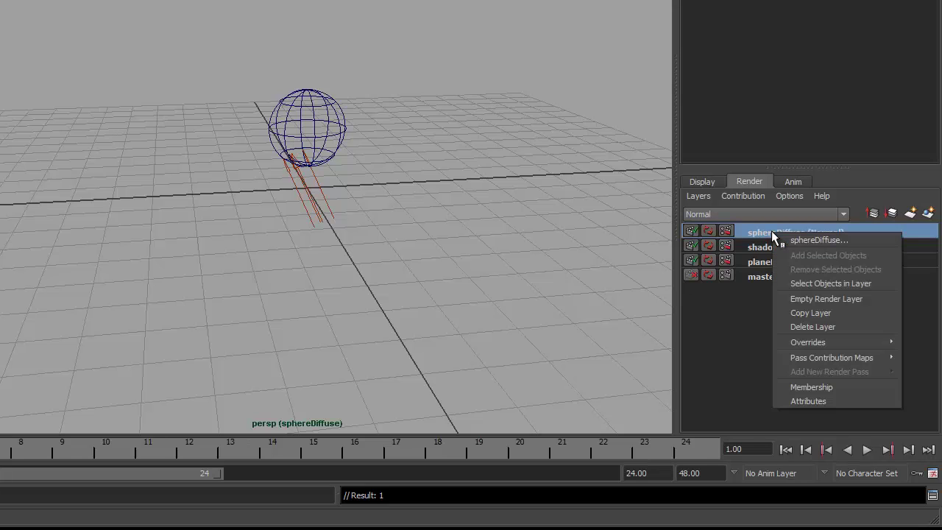
{"action": "left_click", "coordinate": [788, 283]}
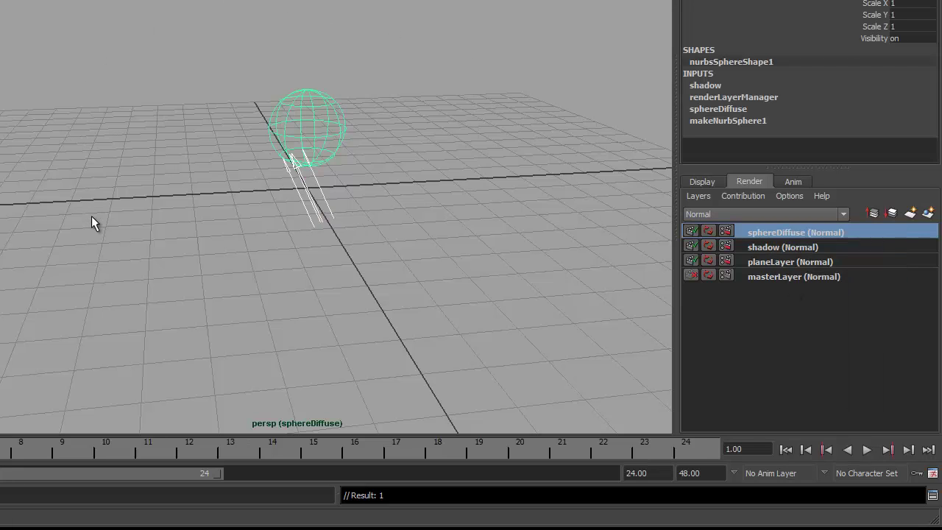
{"action": "left_click", "coordinate": [929, 213]}
{"action": "left_click", "coordinate": [601, 146]}
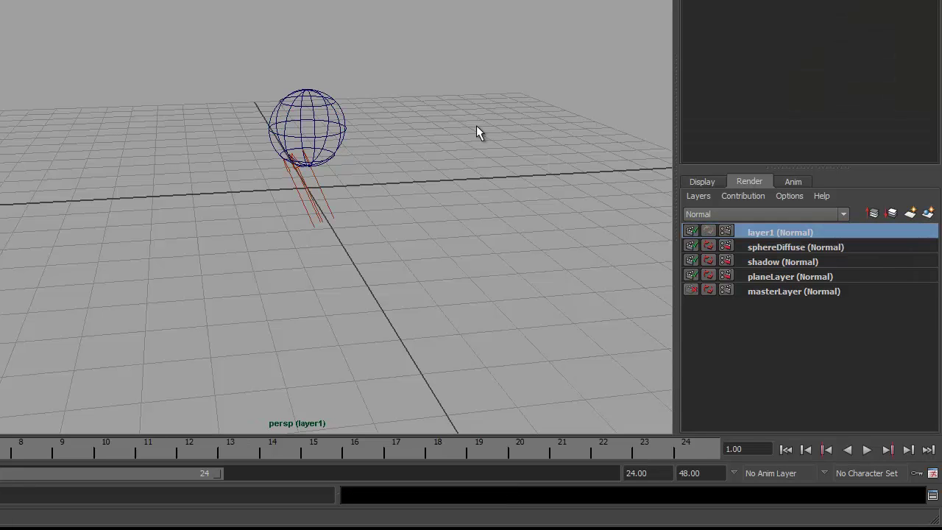
Make Specular the only enabled render pass in the new layer's attributes and return to the layer list
{"action": "right_click", "coordinate": [752, 228]}
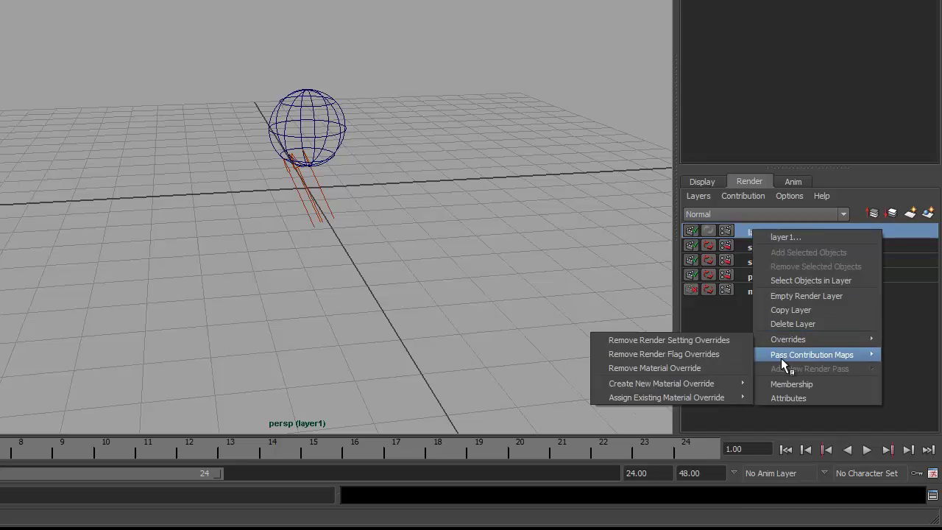
{"action": "left_click", "coordinate": [800, 402]}
{"action": "scroll", "coordinate": [845, 287], "scroll_direction": "up", "scroll_amount": 1}
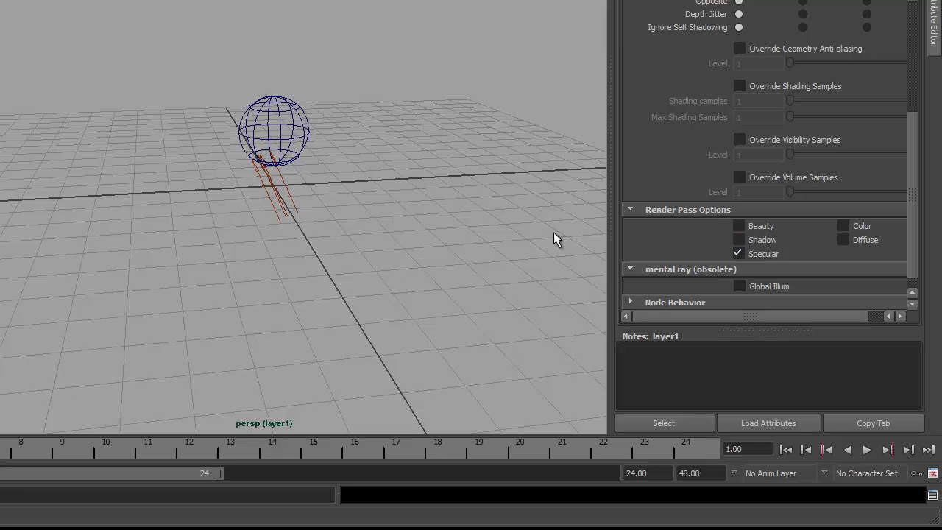
{"action": "key", "text": "ctrl+a"}
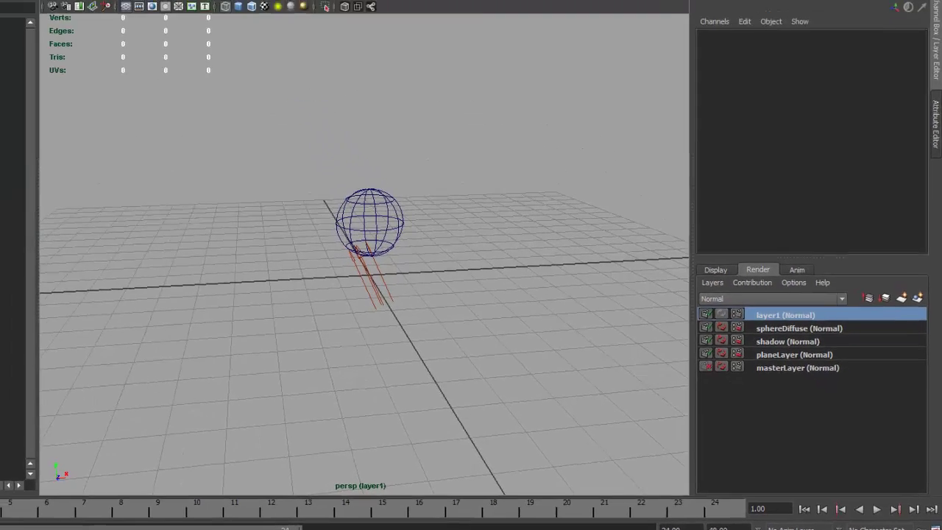
Remove directionalLight1 and directionalLight2 from the new specular pass layer, then test-render it and close the render
{"action": "left_click", "coordinate": [42, 138]}
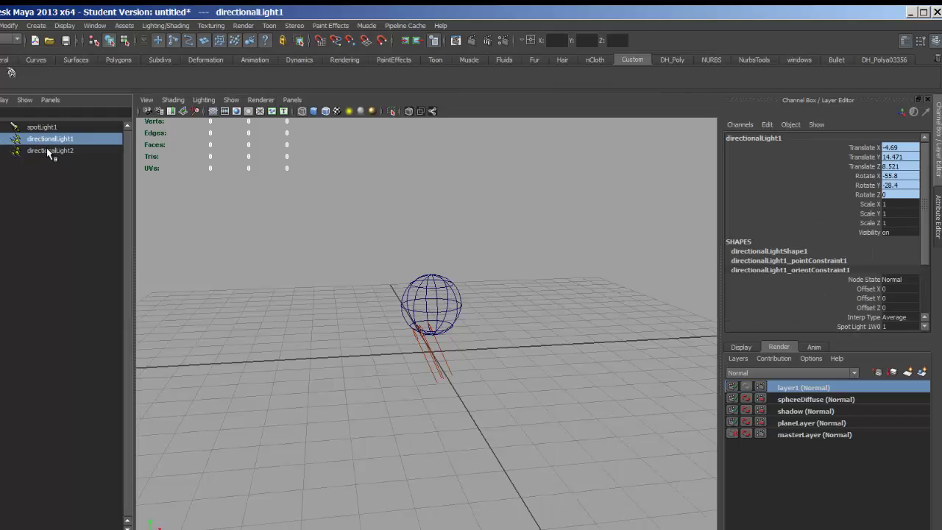
{"action": "left_click", "coordinate": [49, 151], "text": "shift"}
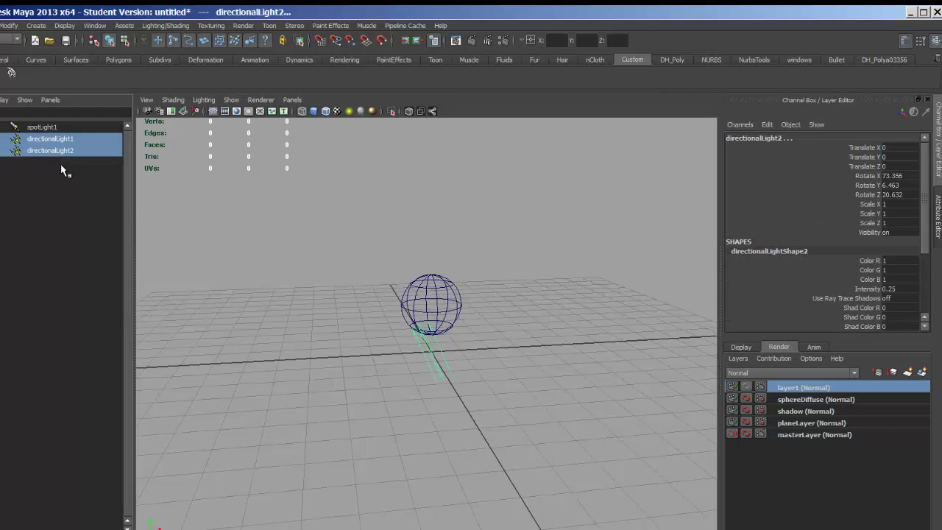
{"action": "right_click", "coordinate": [779, 384]}
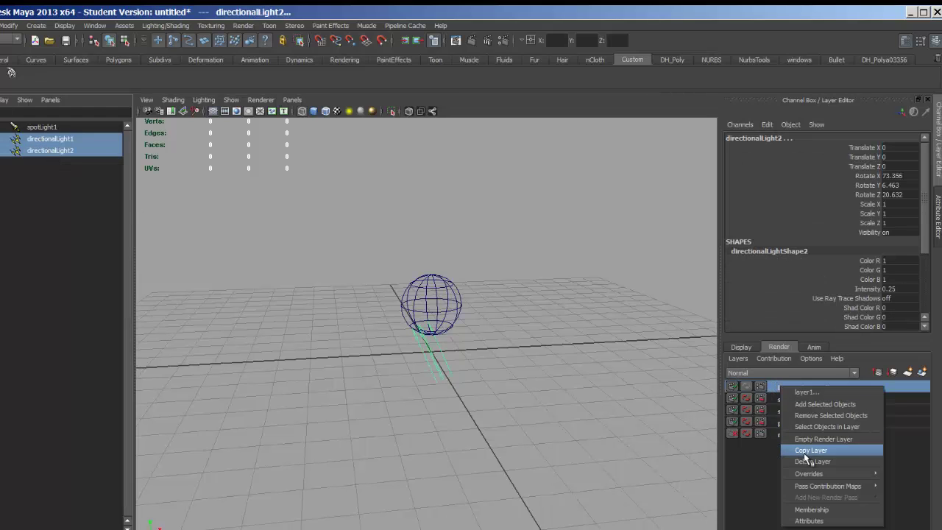
{"action": "left_click", "coordinate": [813, 417]}
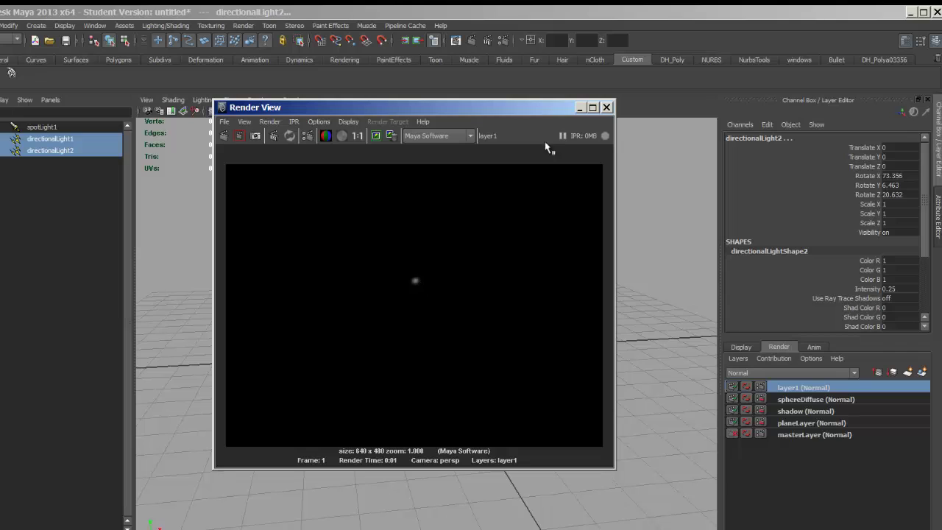
{"action": "left_click", "coordinate": [607, 107]}
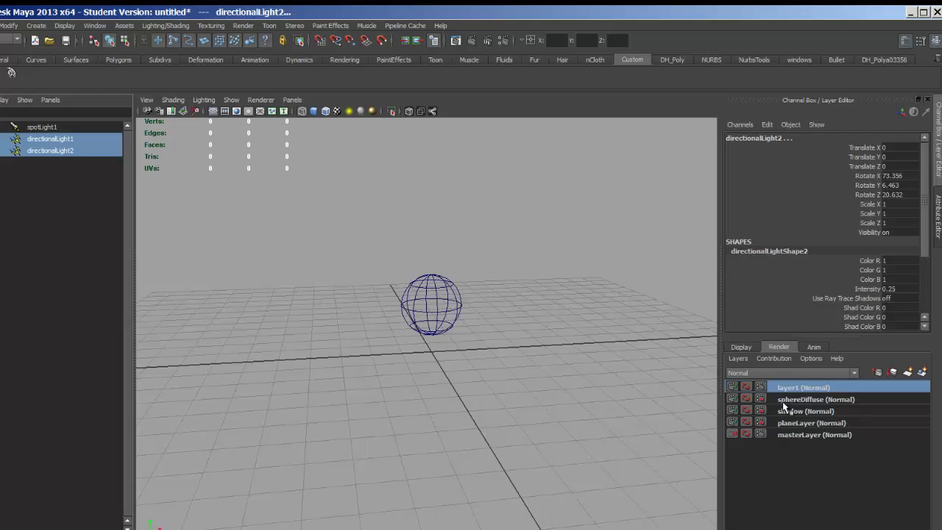
Select the sphere and bring up the attributes of its phong1 material
{"action": "left_click", "coordinate": [468, 277]}
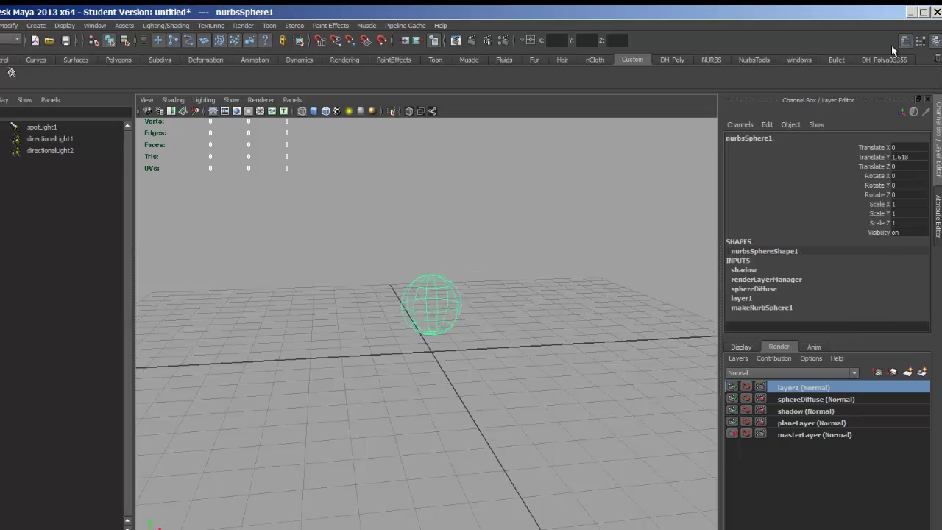
{"action": "left_click", "coordinate": [906, 41]}
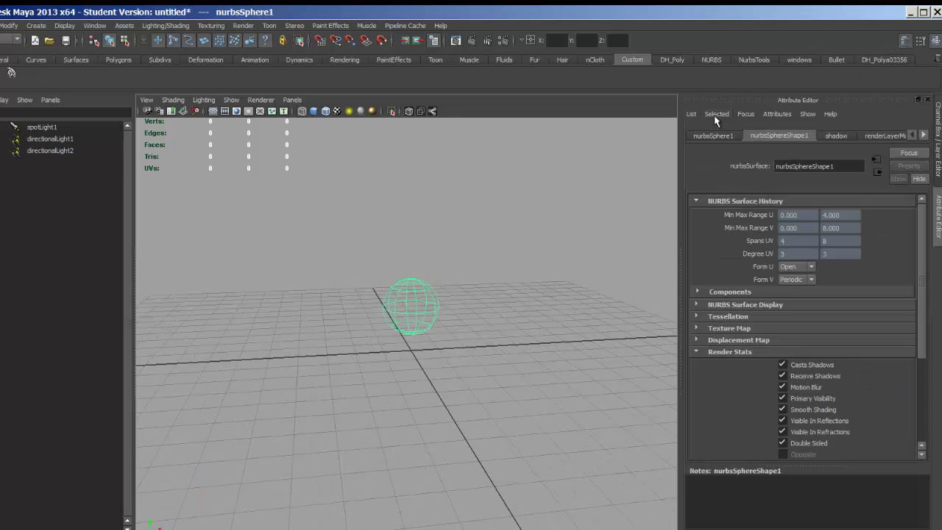
{"action": "left_click", "coordinate": [925, 136]}
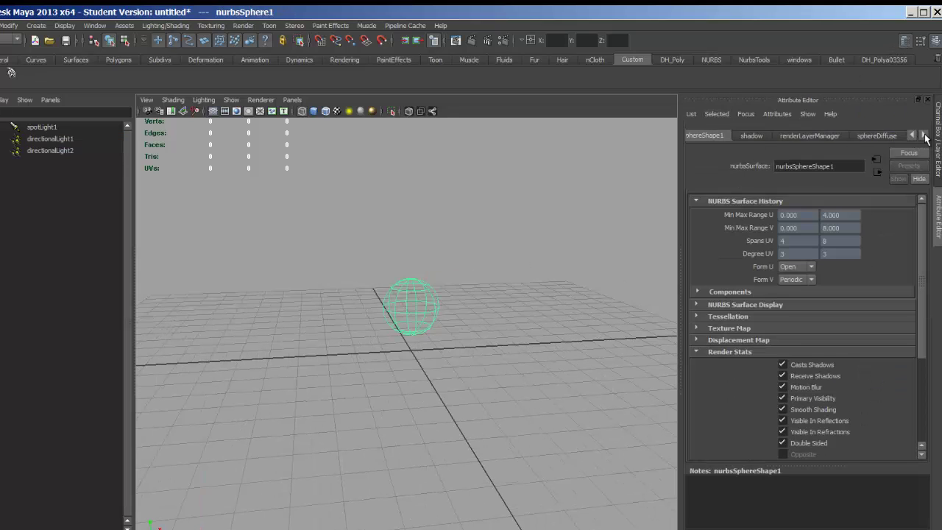
{"action": "left_click", "coordinate": [924, 136]}
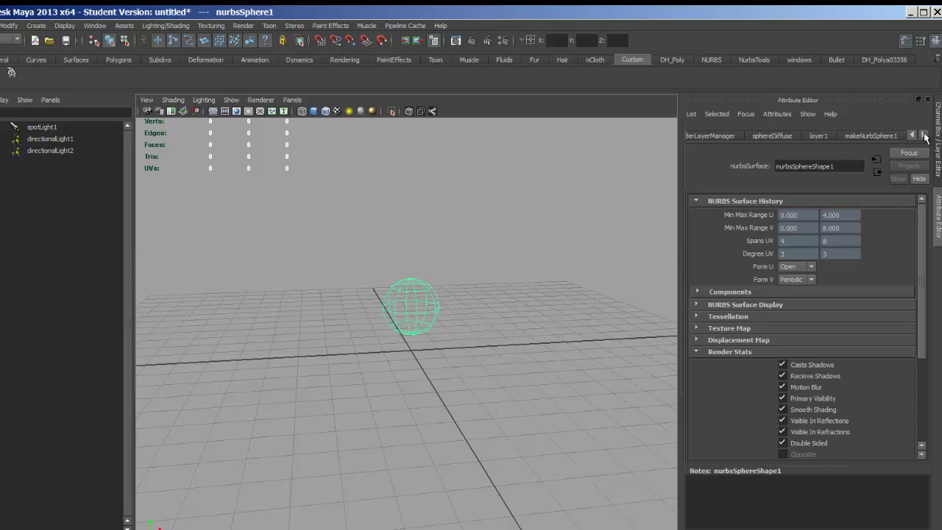
{"action": "left_click", "coordinate": [924, 135]}
{"action": "left_click", "coordinate": [925, 136]}
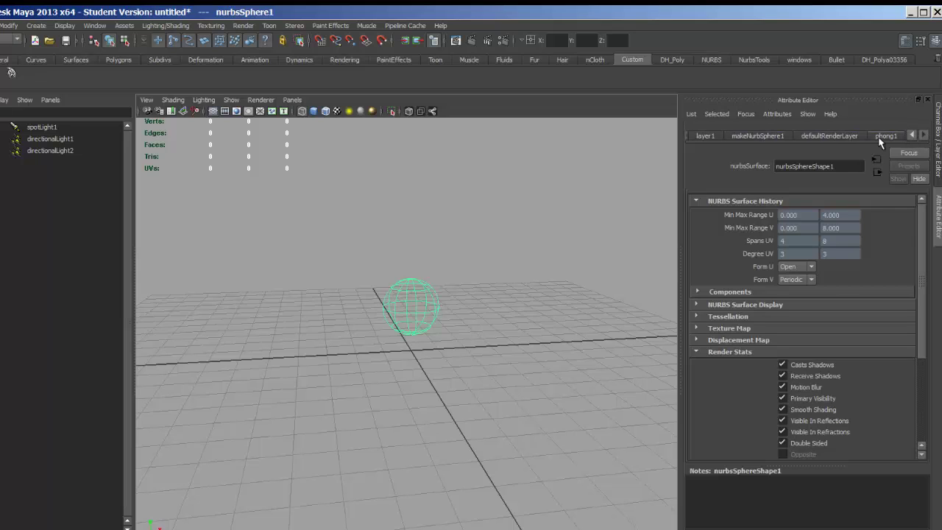
{"action": "left_click", "coordinate": [879, 137]}
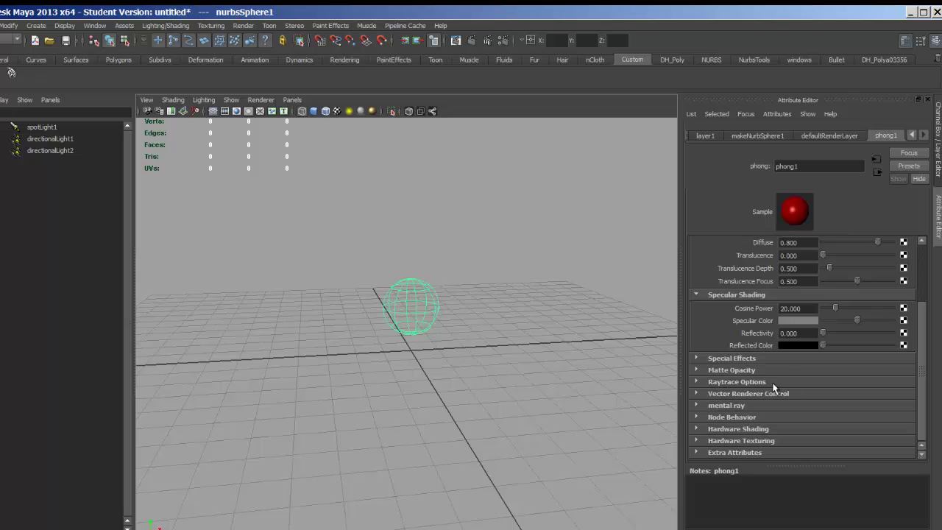
Create a layer override for phong1's Specular Color and set the color to white
{"action": "right_click", "coordinate": [758, 325]}
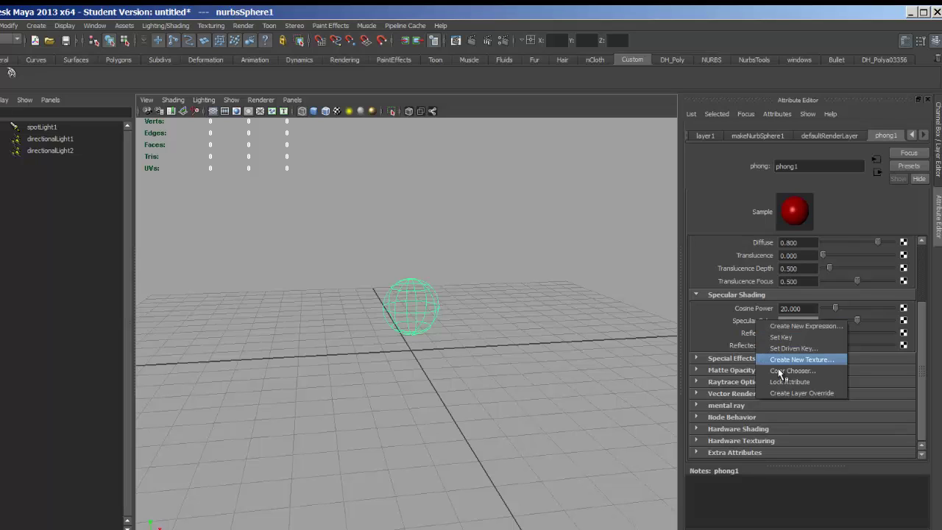
{"action": "left_click", "coordinate": [784, 392]}
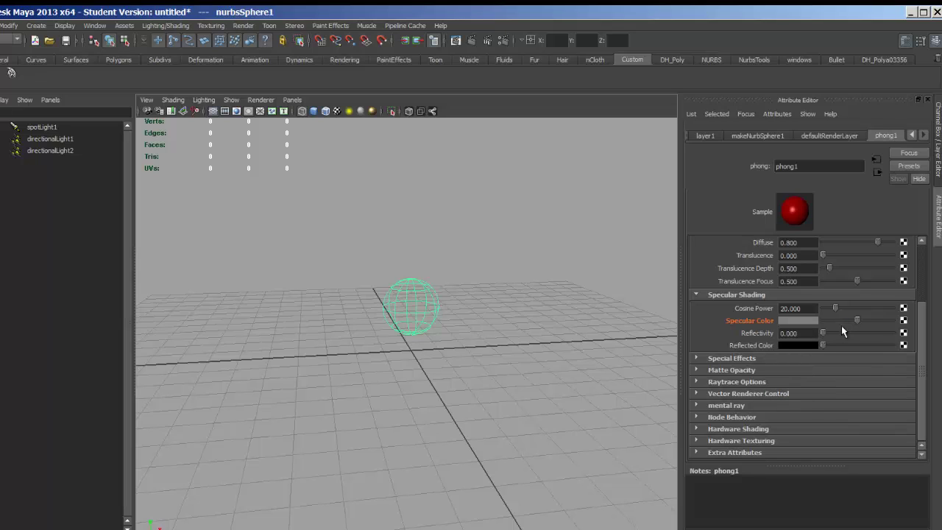
{"action": "left_click_drag", "start_coordinate": [857, 320], "coordinate": [902, 324]}
{"action": "right_click", "coordinate": [748, 326]}
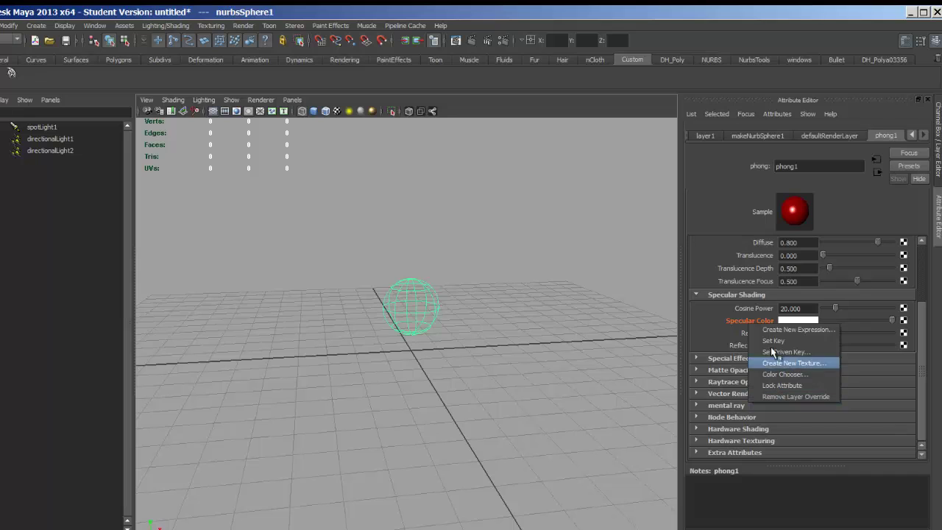
{"action": "left_click", "coordinate": [723, 318]}
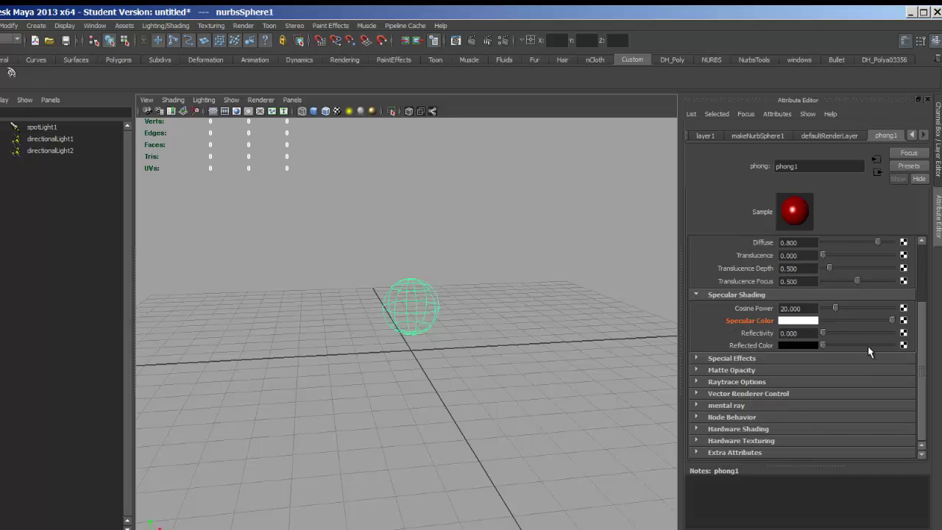
Test-render the layer to check the sphere's specular highlight, close the render and return to the layer list
{"action": "left_click", "coordinate": [472, 43]}
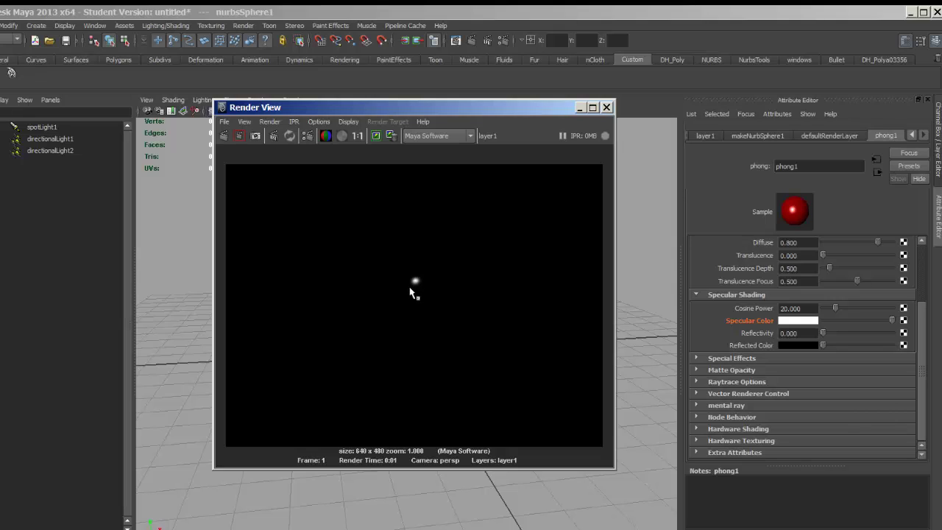
{"action": "left_click", "coordinate": [607, 108]}
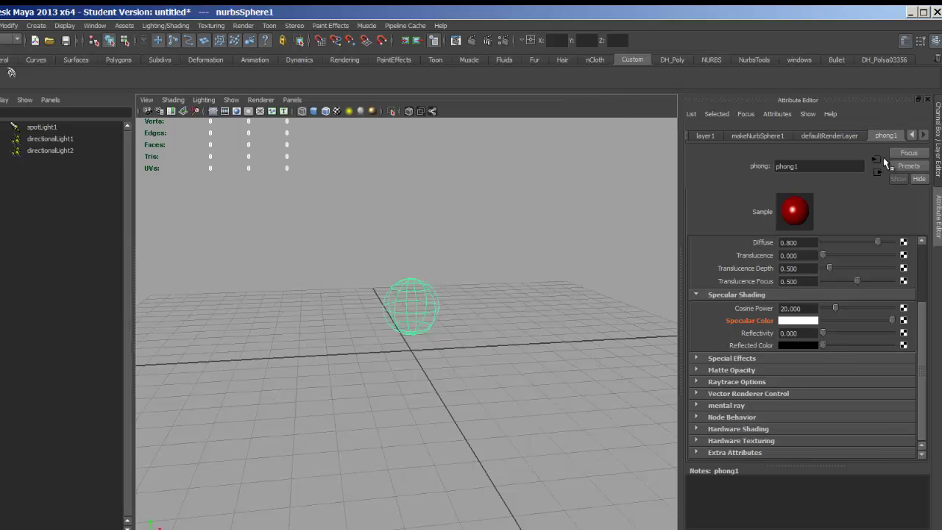
{"action": "left_click", "coordinate": [939, 159]}
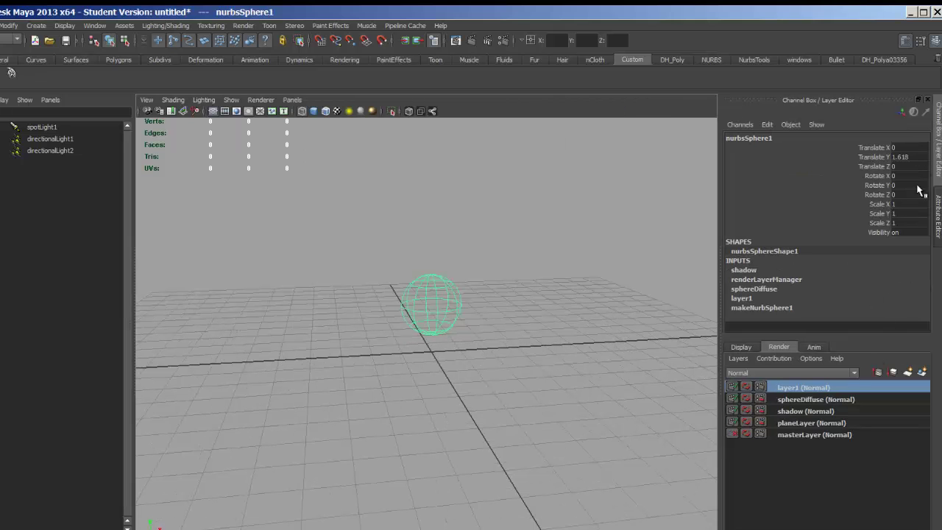
Rename the render layer layer1 as specular
{"action": "double_click", "coordinate": [802, 387]}
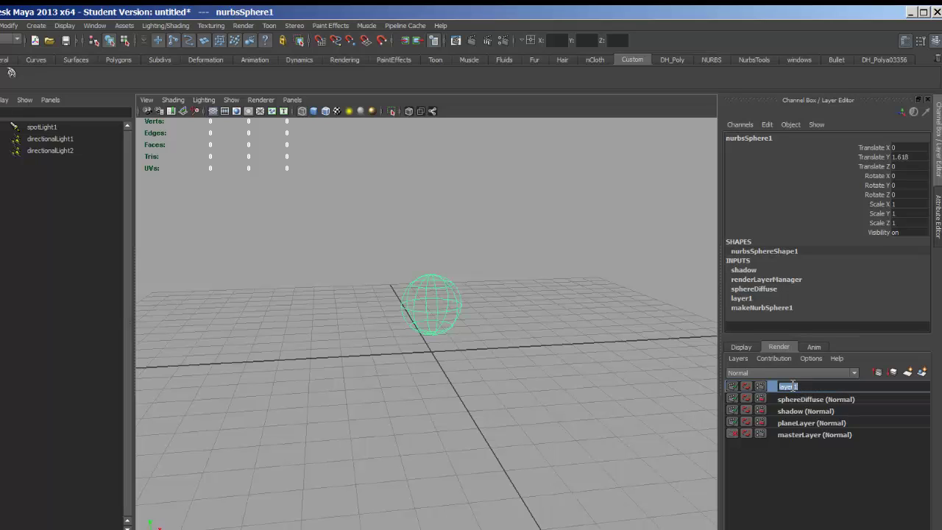
{"action": "type", "text": "specular"}
{"action": "key", "text": "Return"}
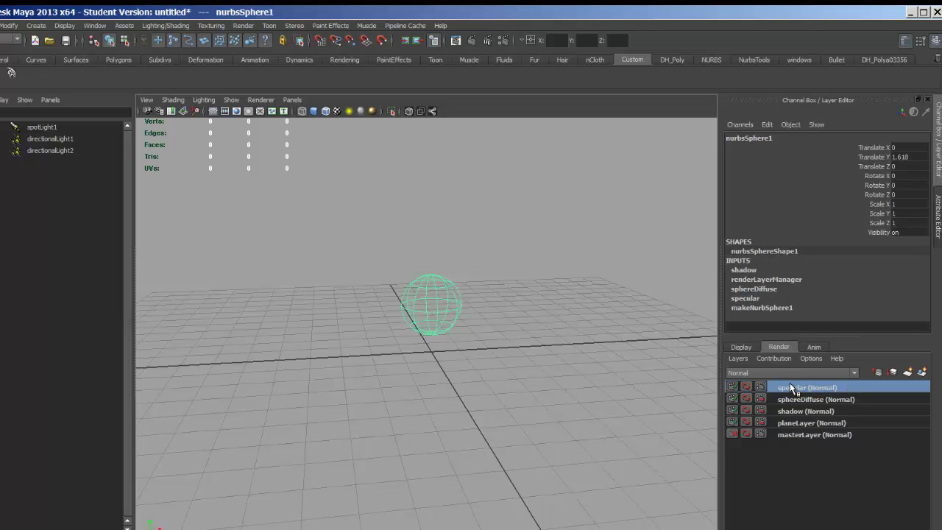
In the specular layer's render settings, create a layer override for the file name prefix and set it to specular
{"action": "left_click", "coordinate": [762, 387]}
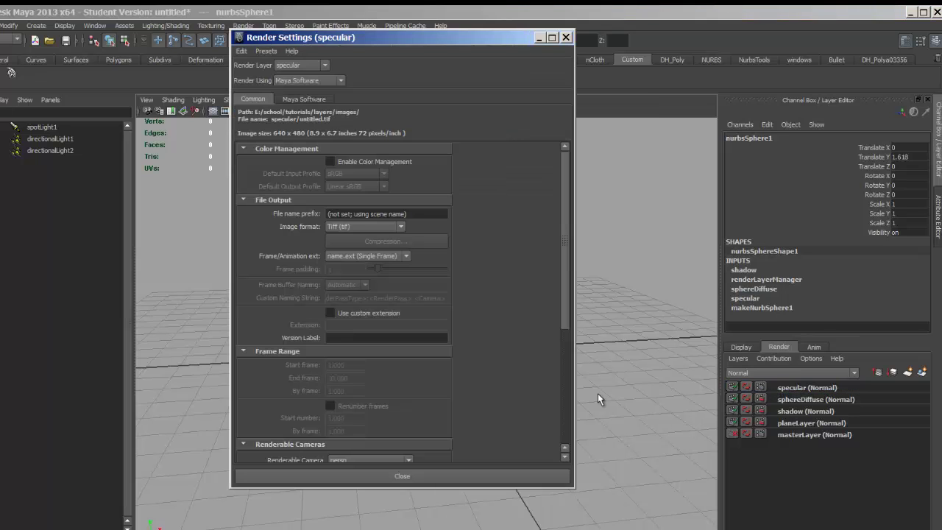
{"action": "right_click", "coordinate": [285, 213]}
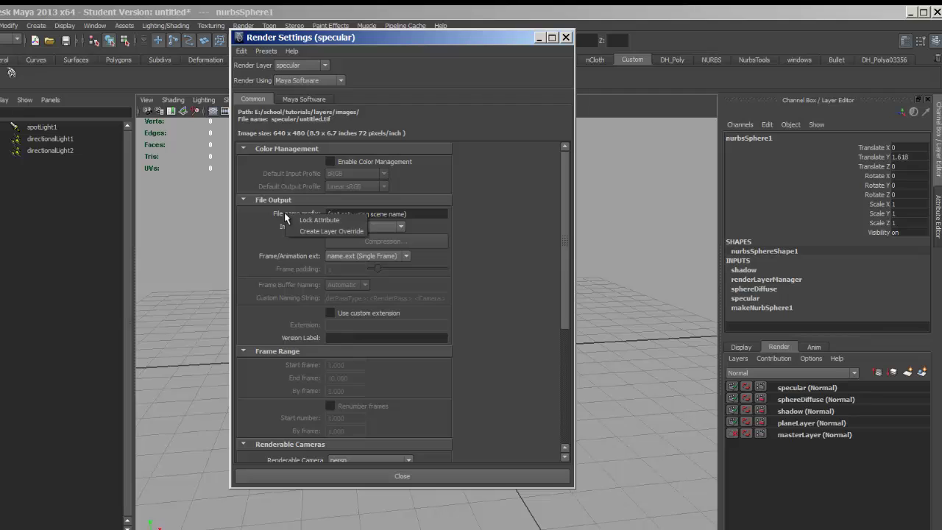
{"action": "left_click", "coordinate": [331, 232]}
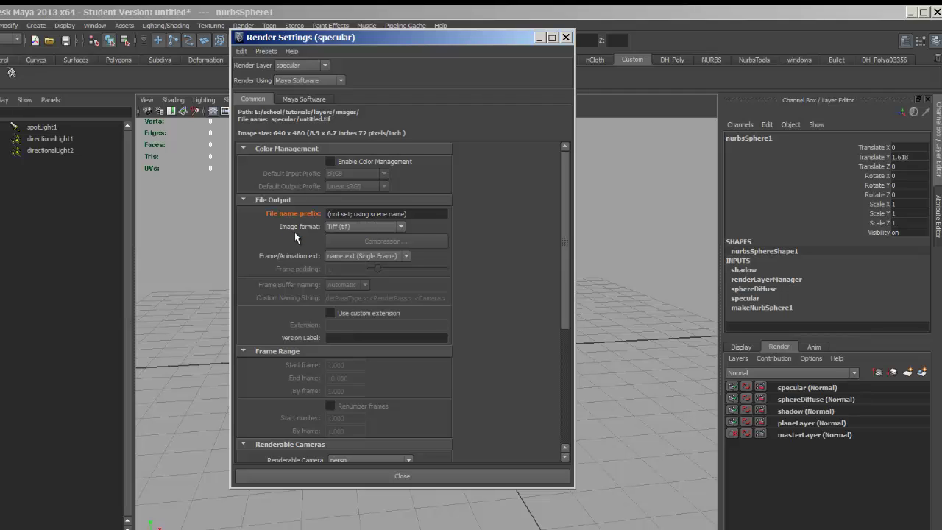
{"action": "left_click", "coordinate": [416, 215]}
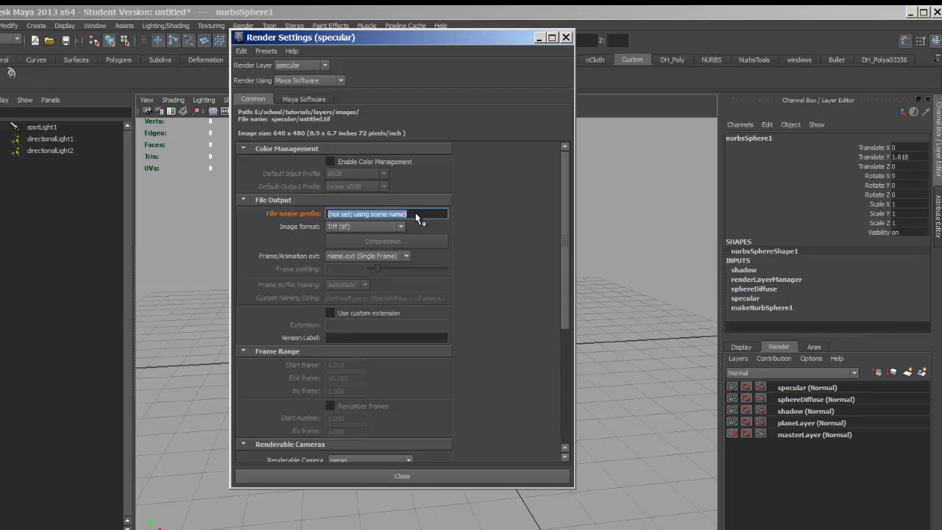
{"action": "type", "text": "specular"}
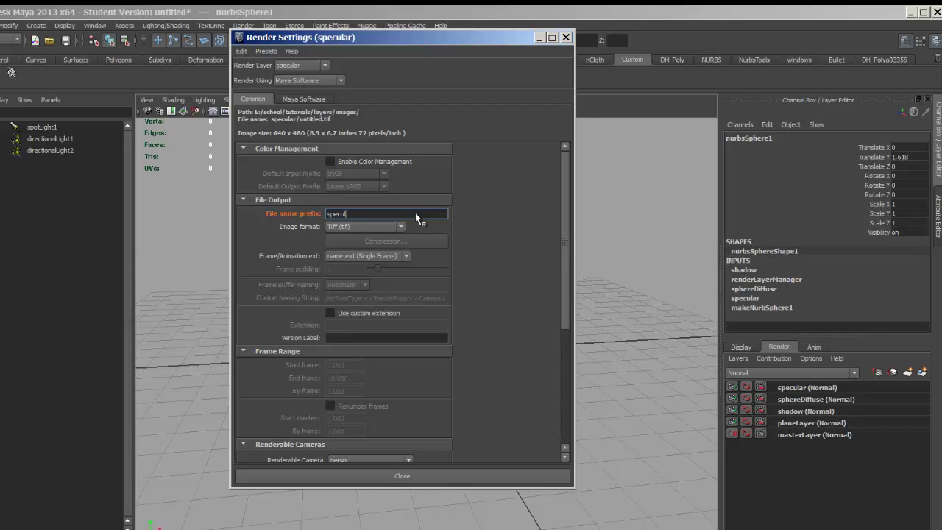
{"action": "left_click", "coordinate": [458, 477]}
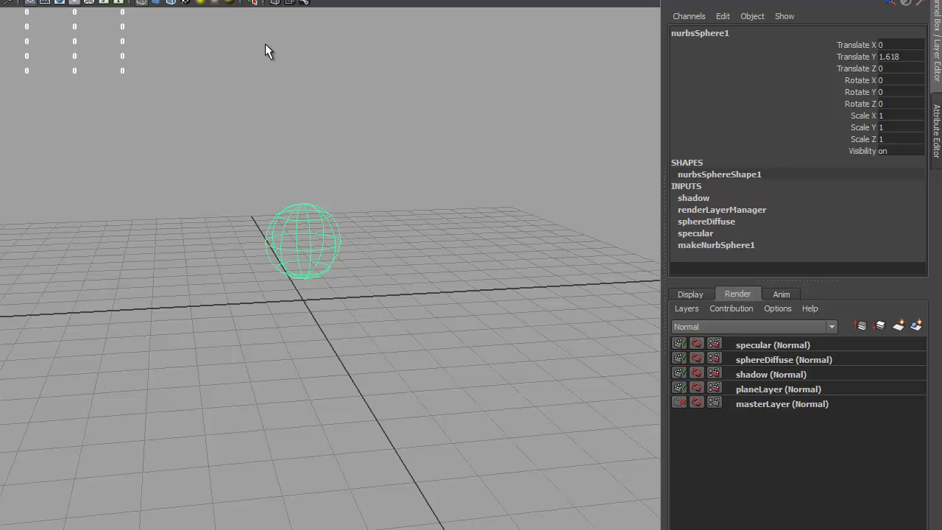
Batch render the scene's render layers, continuing past the student version notice
{"action": "left_click", "coordinate": [73, 0]}
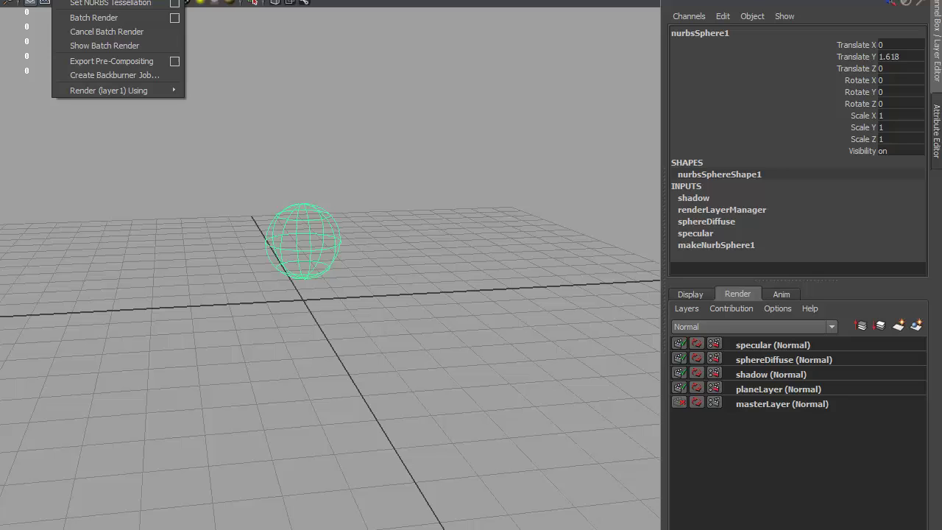
{"action": "left_click", "coordinate": [95, 17]}
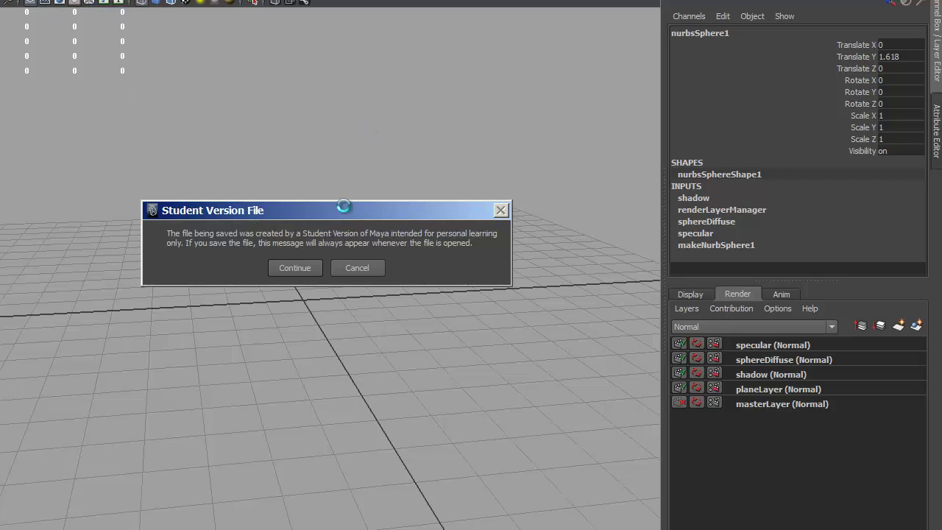
{"action": "left_click", "coordinate": [300, 267]}
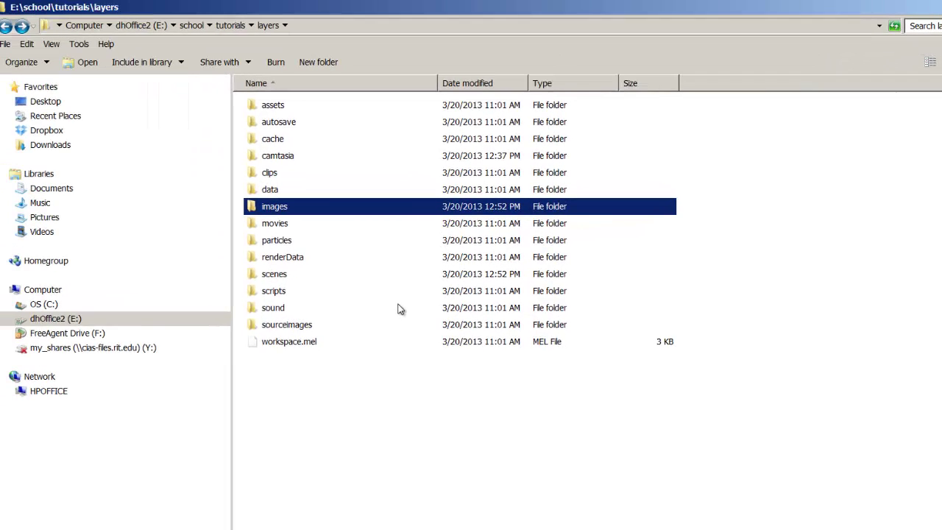
Check the output in the planeLayer subfolder of images in Windows Explorer, and return to Maya to review the specular layer's render settings
{"action": "double_click", "coordinate": [254, 211]}
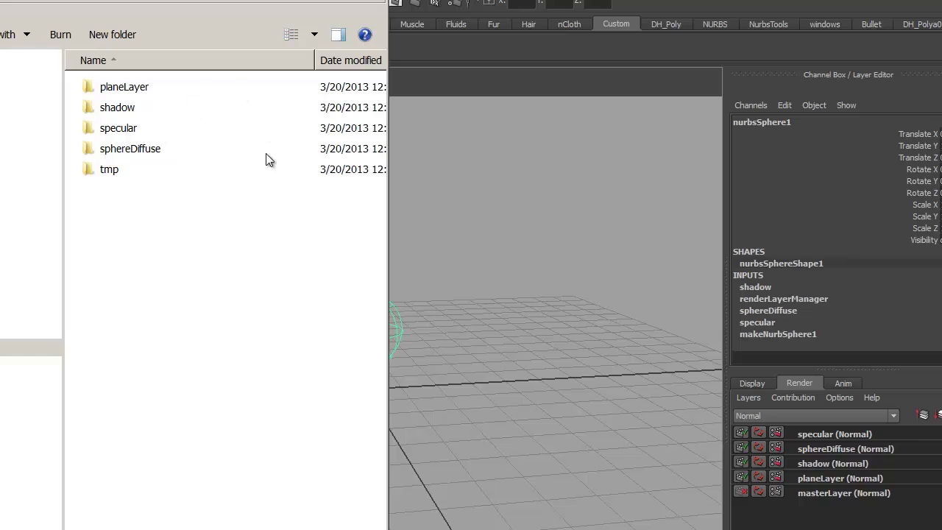
{"action": "double_click", "coordinate": [90, 87]}
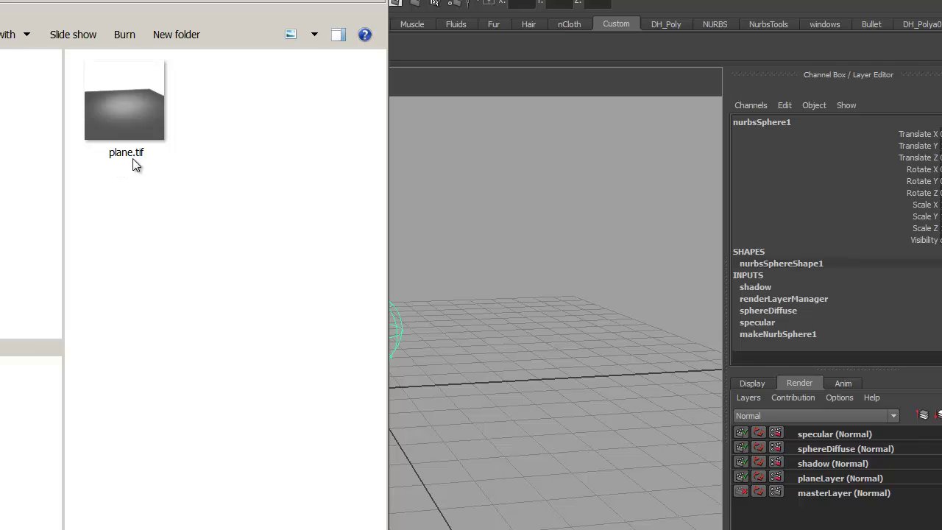
{"action": "left_click", "coordinate": [775, 437]}
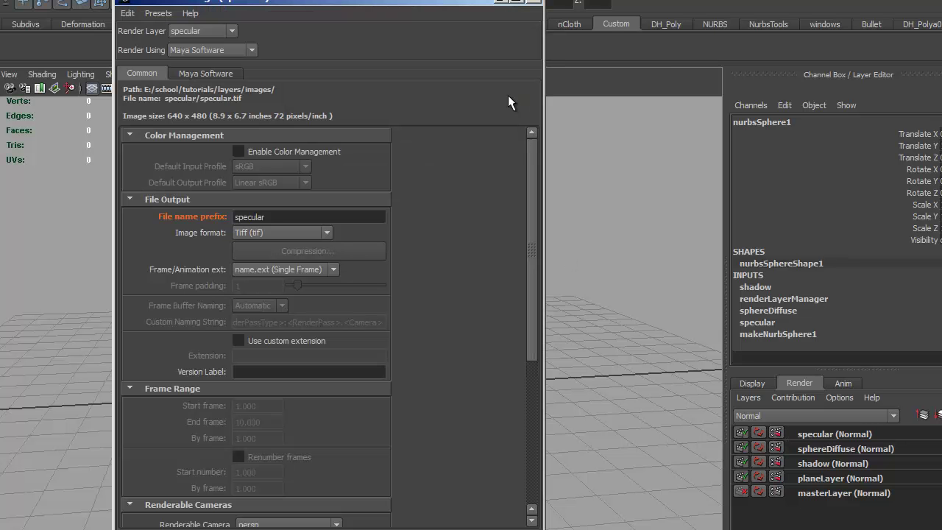